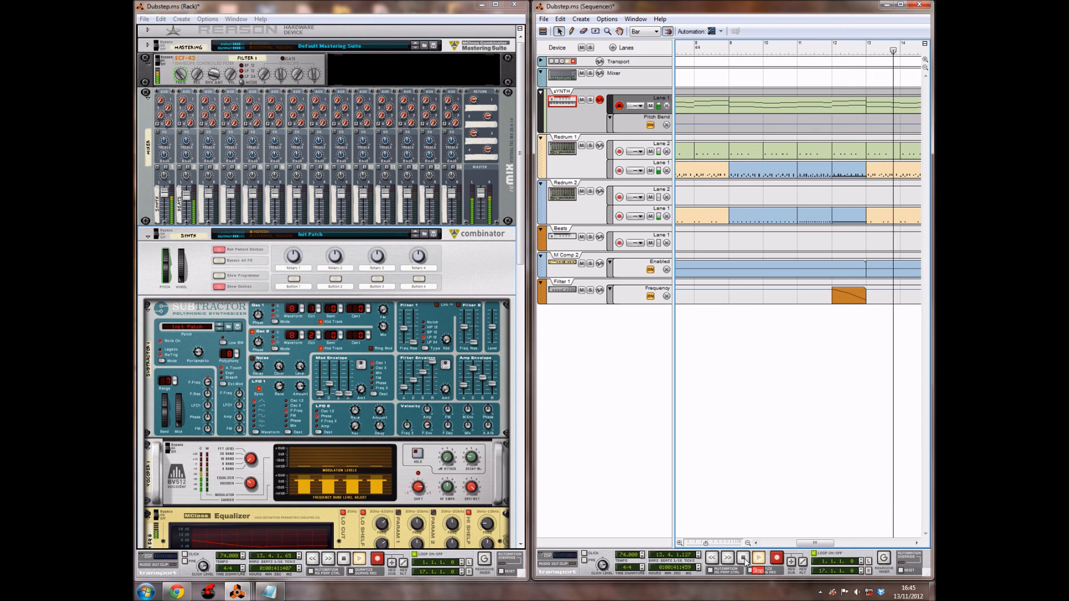
# Step: Stop playback and return the song position to the start, and close the Dubstep song without saving changes
pyautogui.click(744, 559)
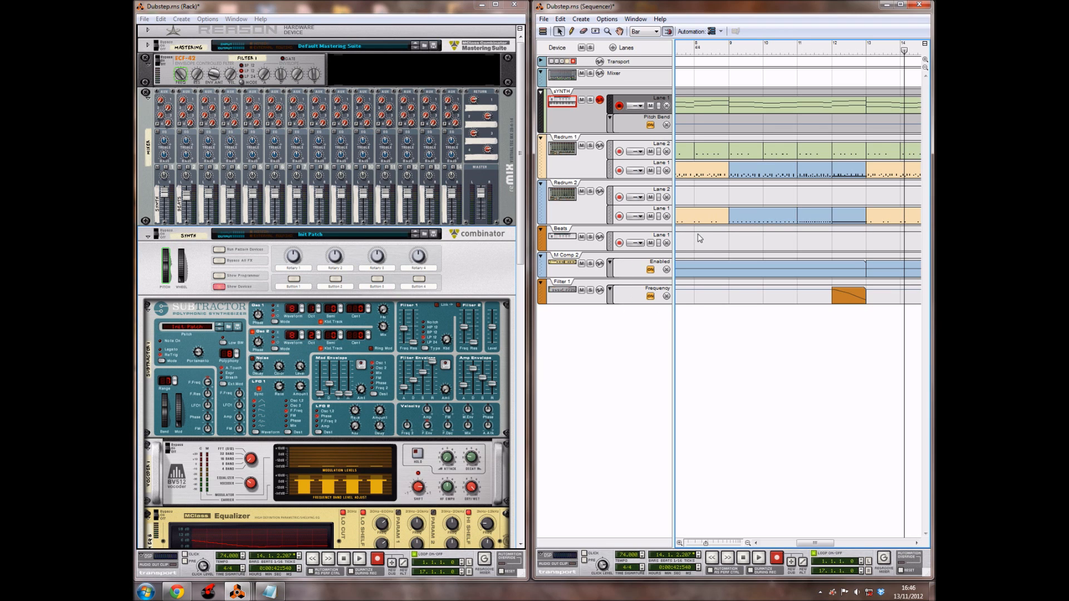
pyautogui.moveTo(705, 51); pyautogui.dragTo(363, 39)
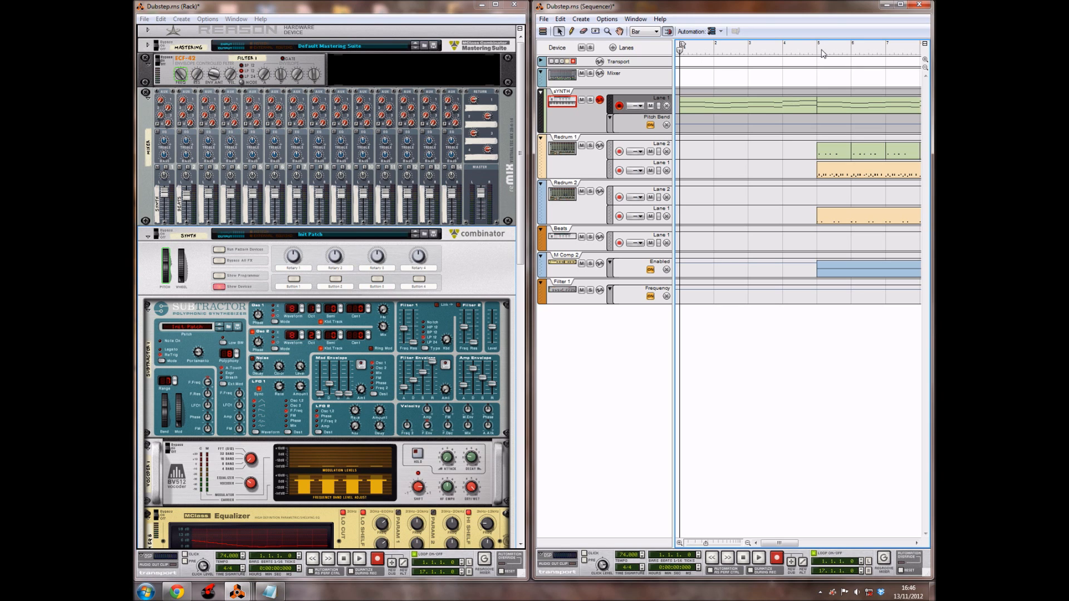
pyautogui.click(509, 7)
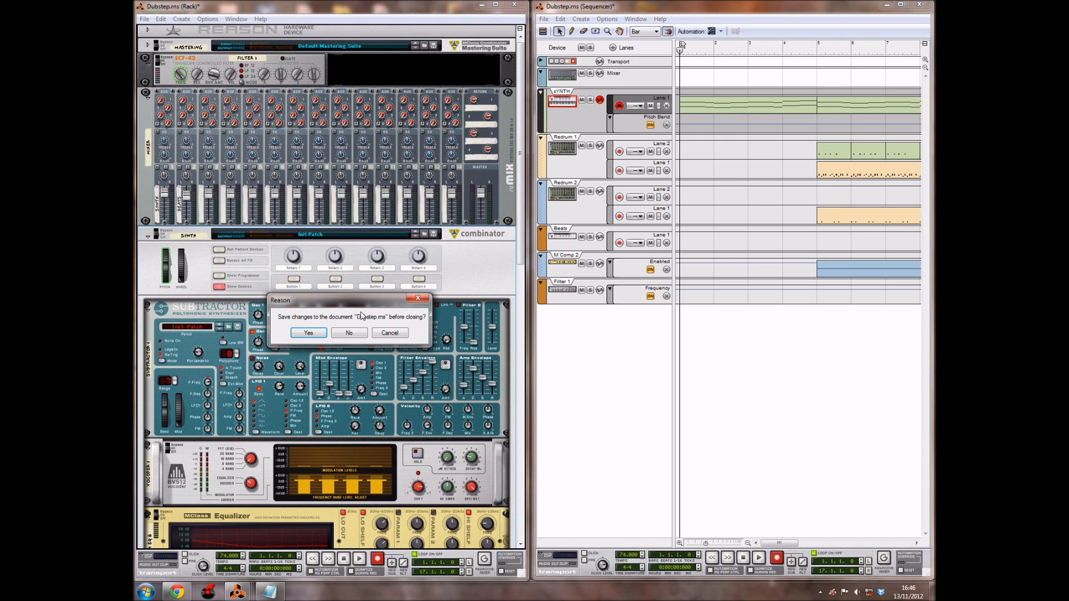
pyautogui.click(349, 333)
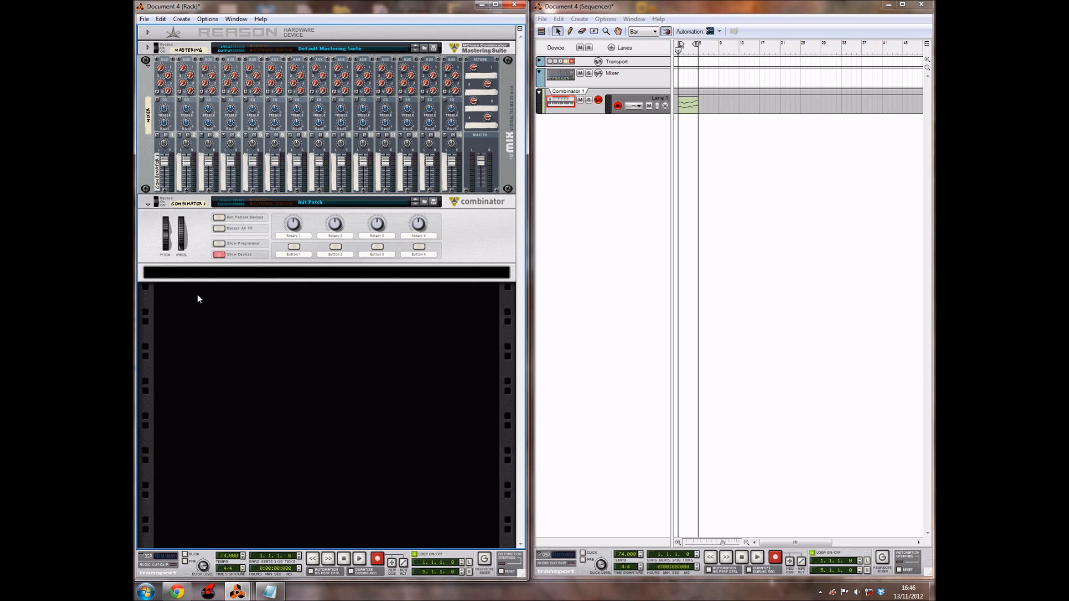
# Step: Create a SubTractor Analog Synthesizer inside the Combinator and initialize its patch
pyautogui.rightClick(212, 321)
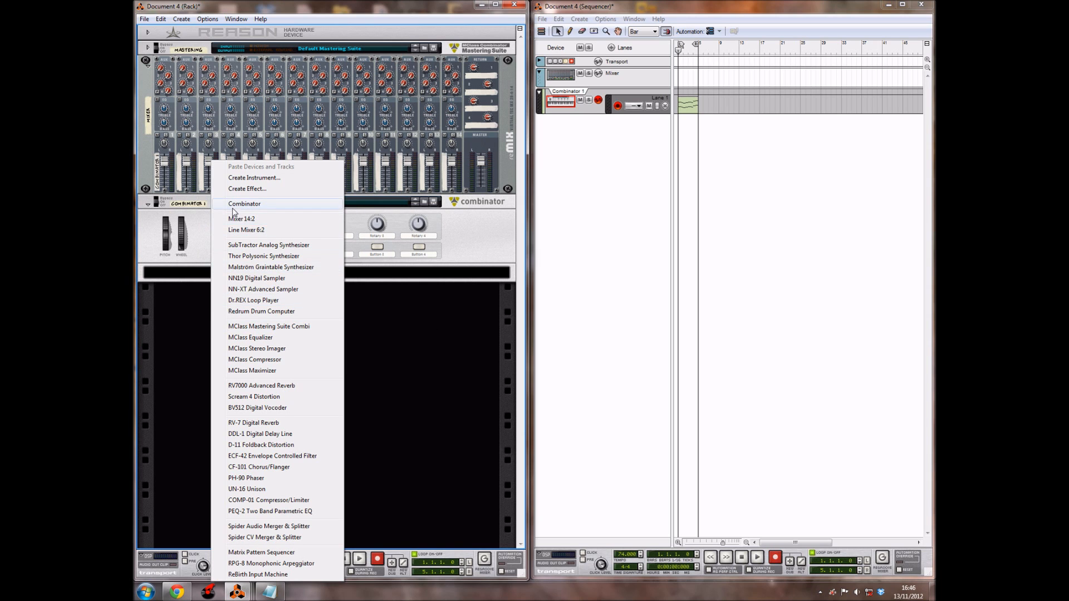
pyautogui.click(168, 309)
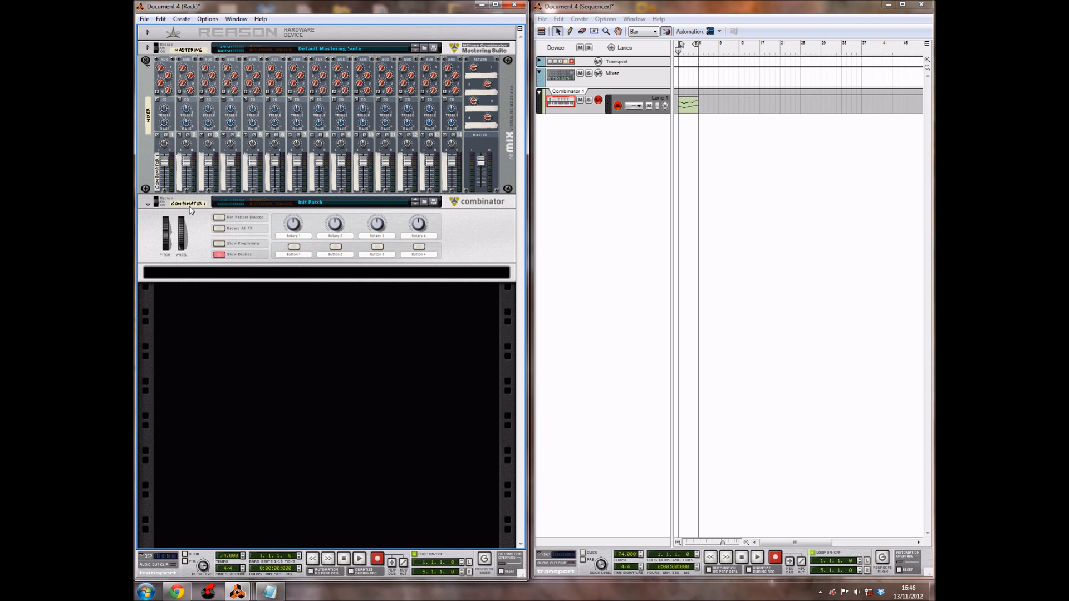
pyautogui.rightClick(202, 274)
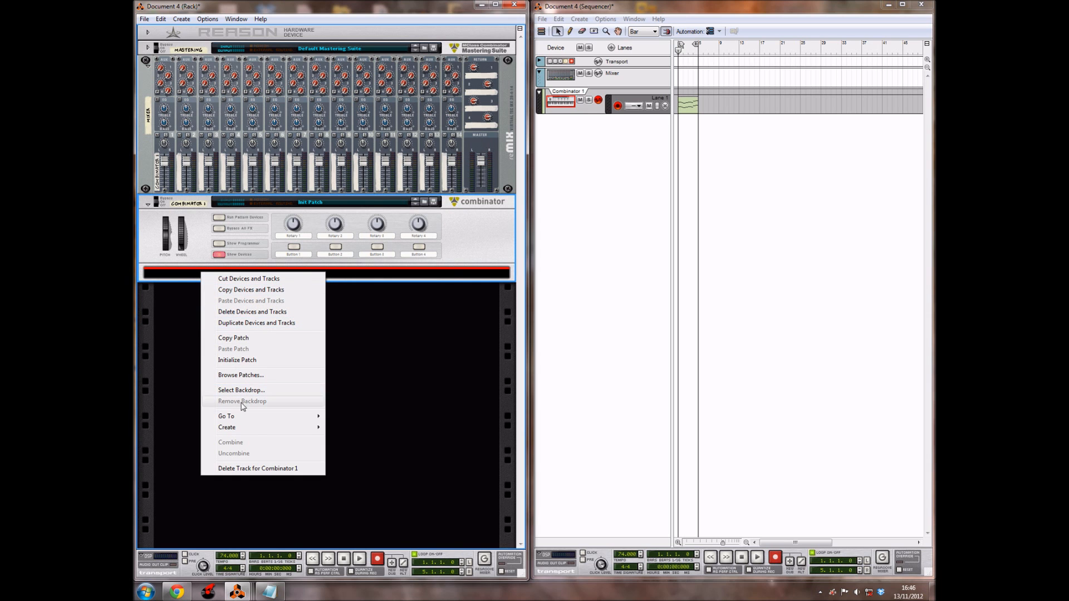
pyautogui.moveTo(248, 430)
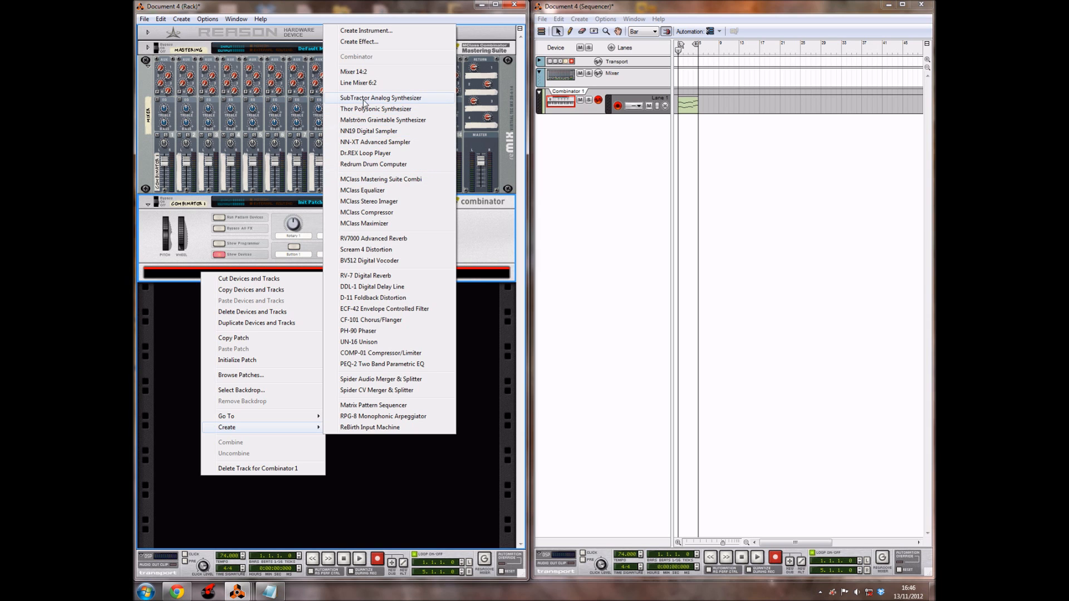
pyautogui.click(408, 99)
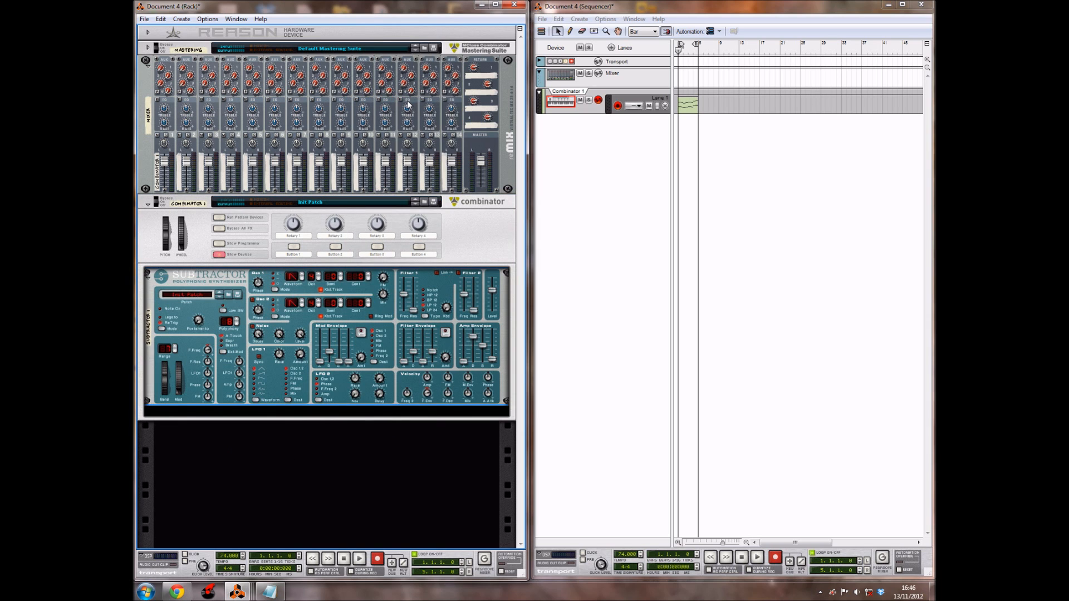
pyautogui.rightClick(208, 312)
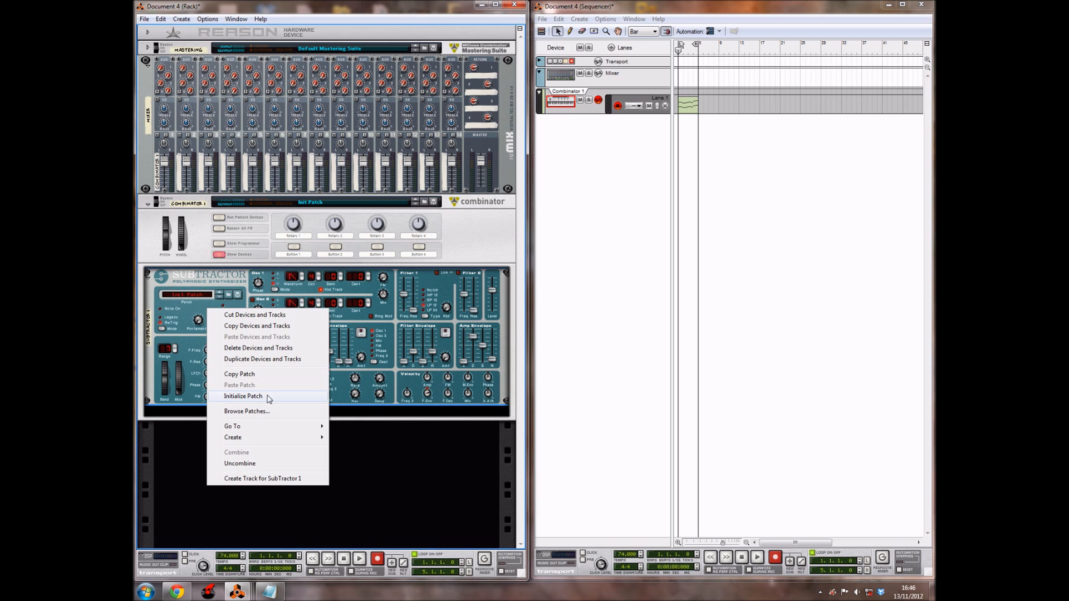
pyautogui.click(228, 396)
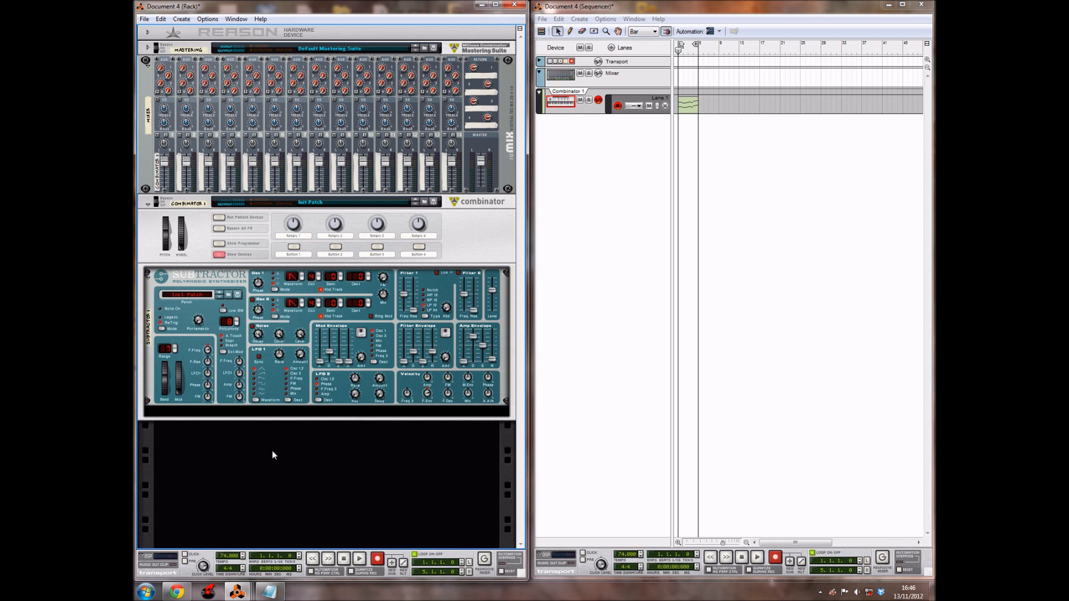
# Step: Change the waveforms of SubTractor oscillators 1 and 2, with oscillator 2 enabled at octave 2, and adjust the oscillator mix
pyautogui.click(303, 276)
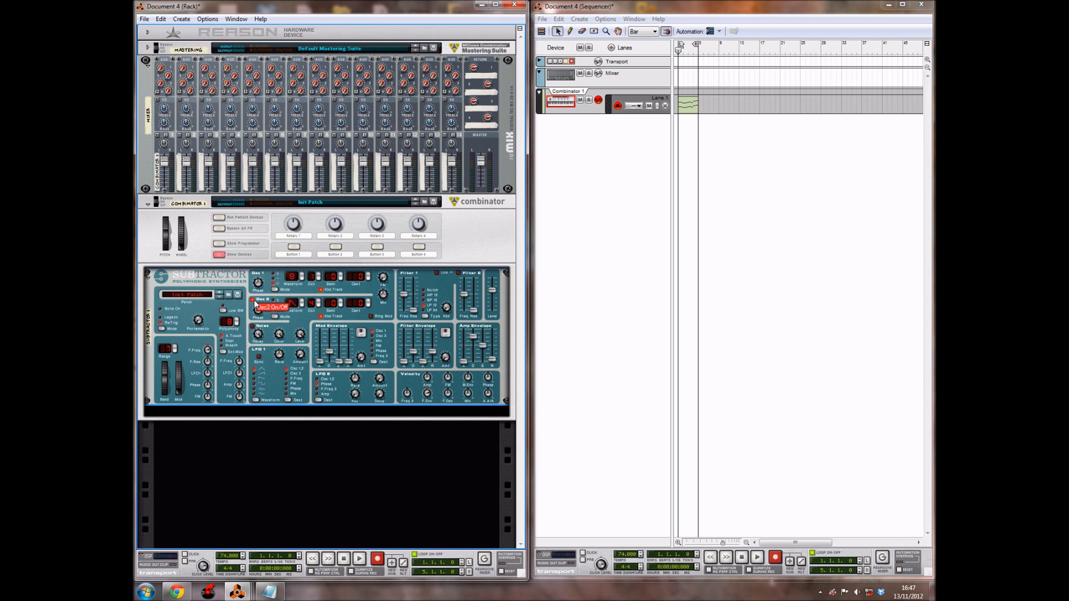
pyautogui.click(302, 305)
pyautogui.moveTo(383, 300)
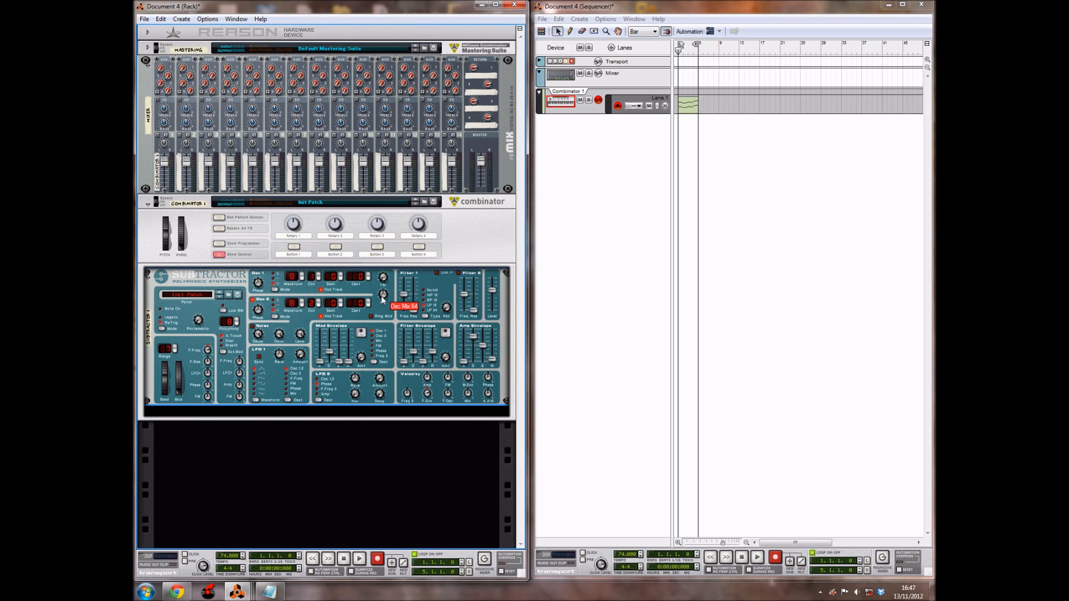
pyautogui.moveTo(383, 298); pyautogui.dragTo(381, 304)
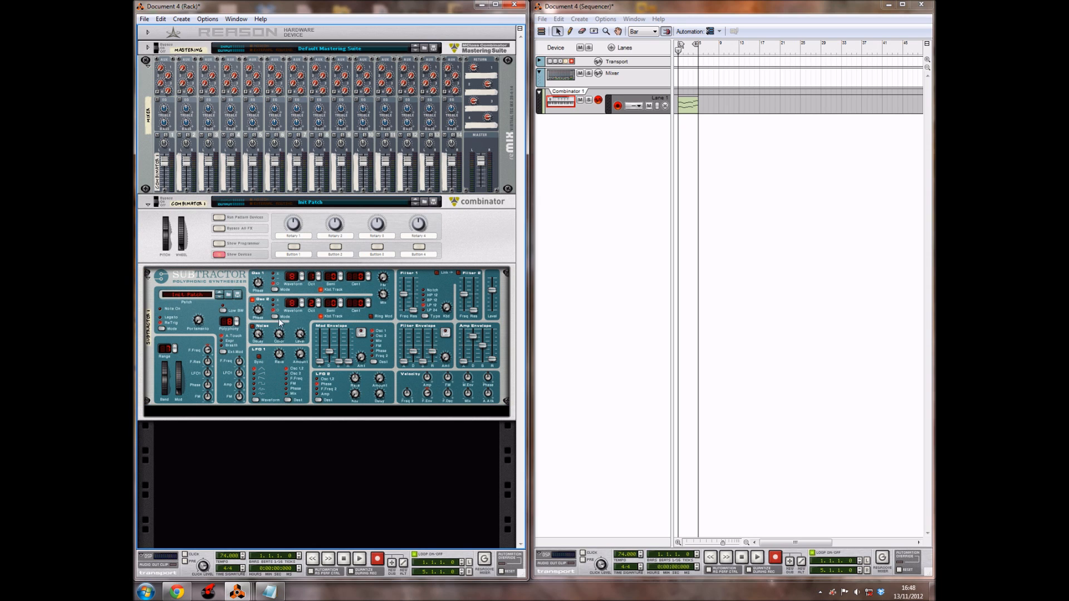
# Step: Enable LFO 1 sync, set its destination to F.Freq, and adjust its amount and rate
pyautogui.click(259, 357)
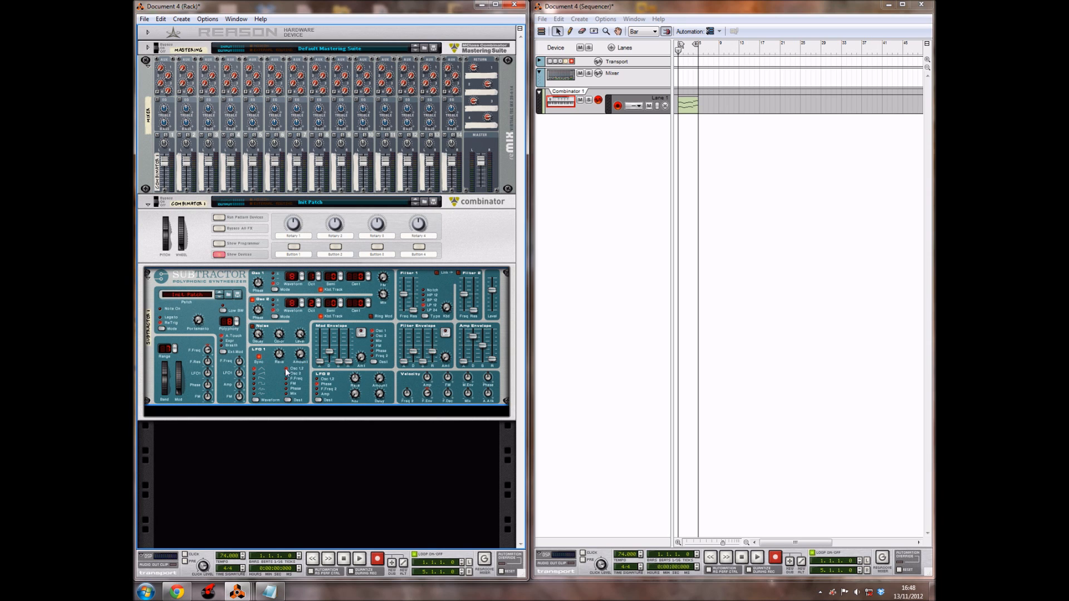
pyautogui.click(286, 399)
pyautogui.moveTo(301, 362); pyautogui.dragTo(264, 334)
pyautogui.moveTo(281, 362); pyautogui.dragTo(274, 353)
# Step: Play the sequence from the start while trying different LFO 1 rates, including 1/32, and stop playback
pyautogui.press('space')
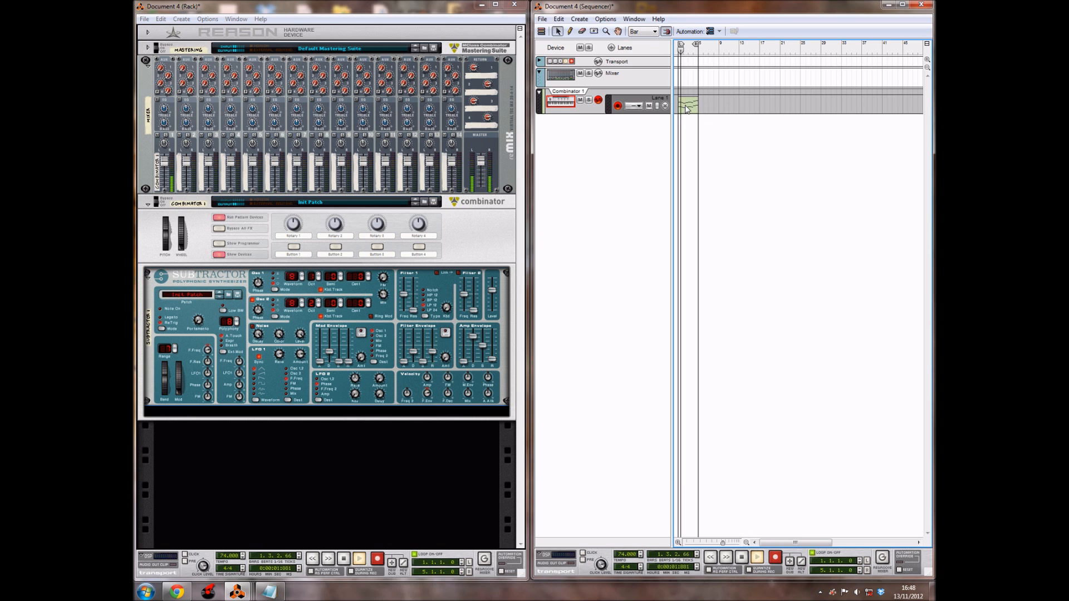
pyautogui.press('space')
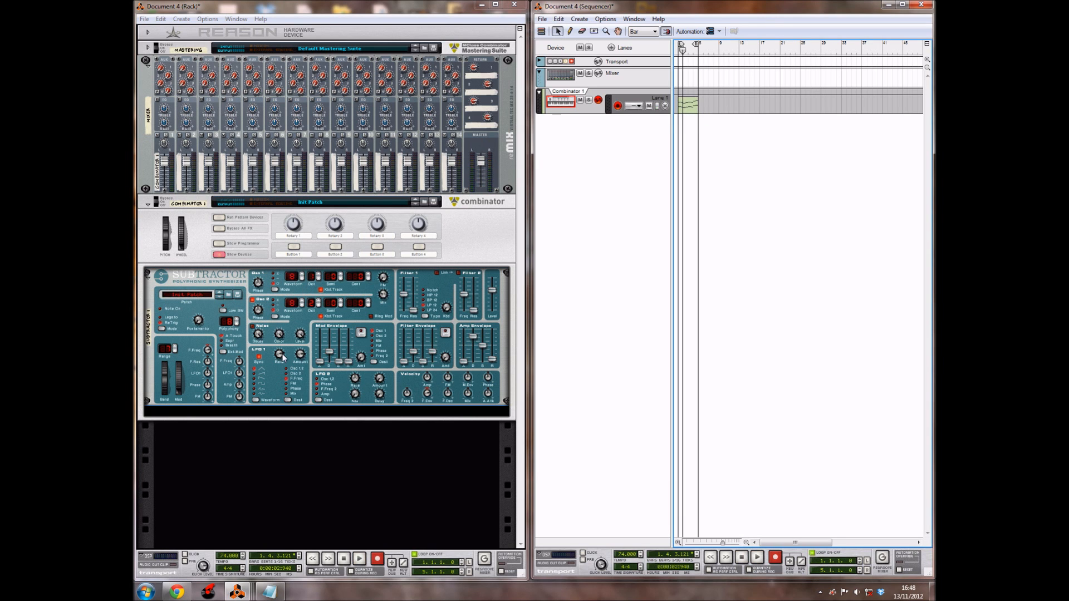
pyautogui.moveTo(279, 354)
pyautogui.moveTo(683, 52); pyautogui.dragTo(663, 55)
pyautogui.press('space')
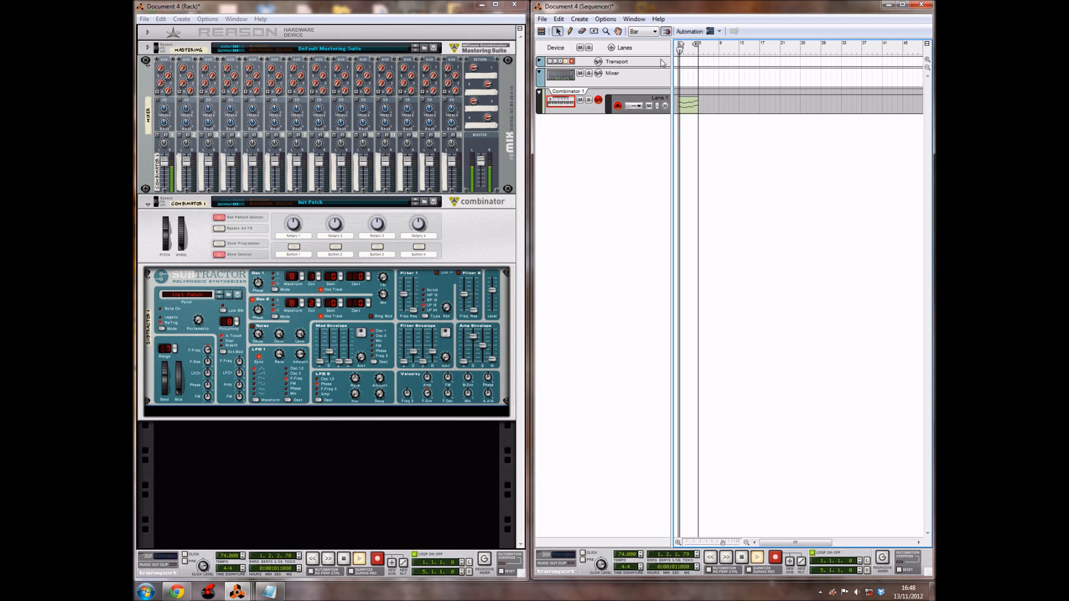
pyautogui.moveTo(271, 360); pyautogui.dragTo(270, 337)
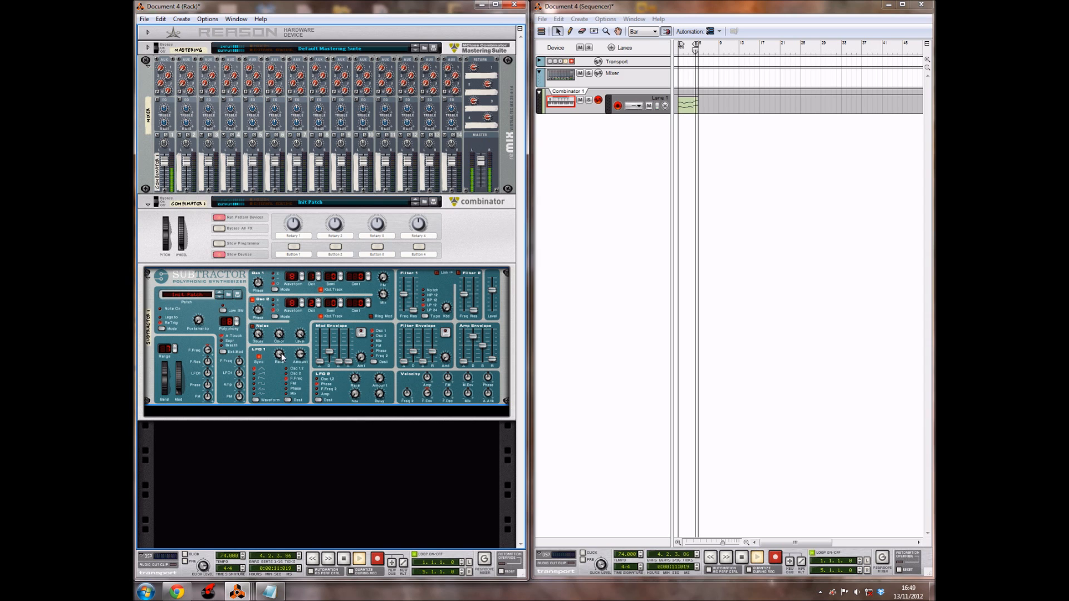
pyautogui.moveTo(282, 357); pyautogui.dragTo(282, 359)
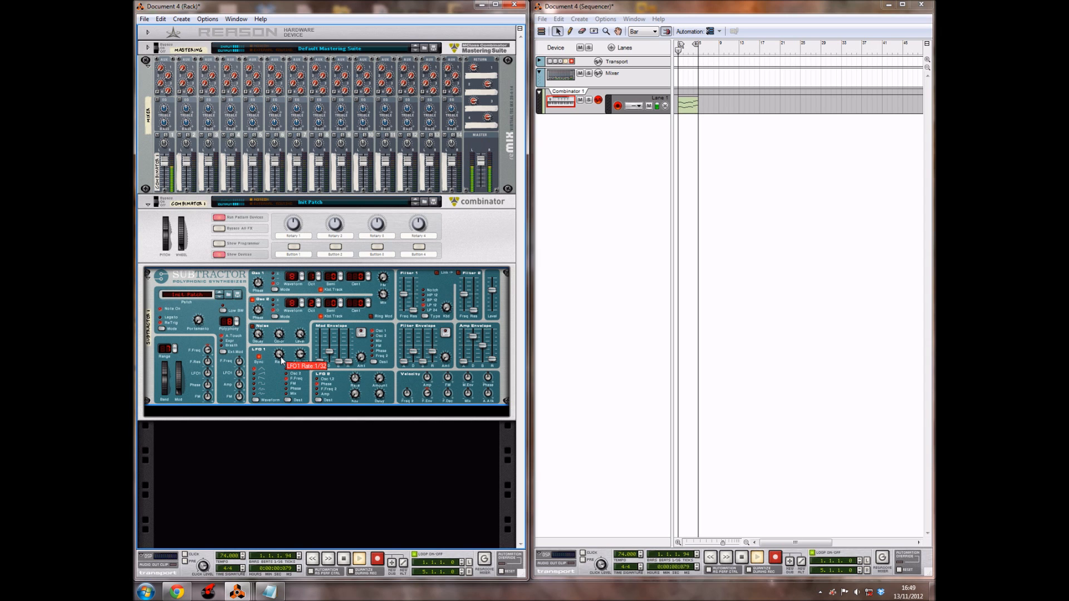
pyautogui.moveTo(280, 359); pyautogui.dragTo(280, 361)
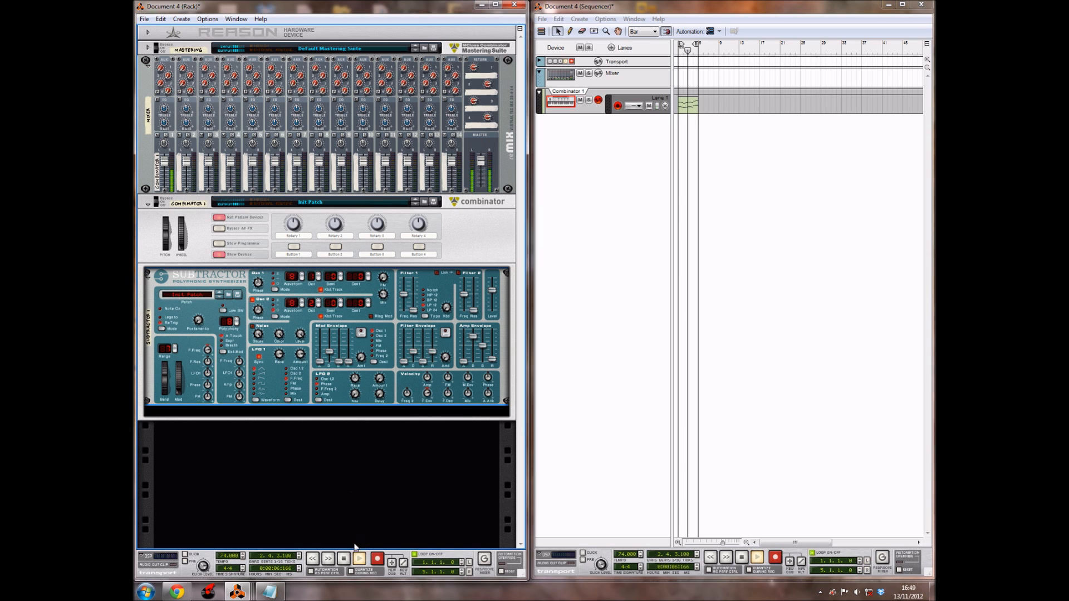
pyautogui.click(344, 558)
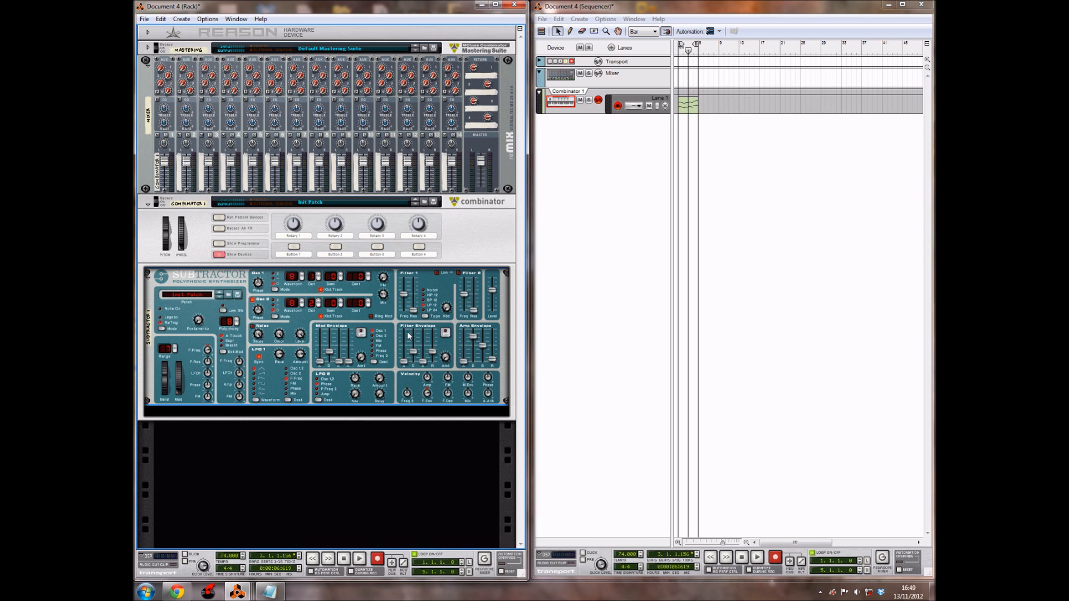
# Step: Adjust the filter envelope's decay, raise its sustain and release, and slightly lower the SubTractor's output level
pyautogui.moveTo(437, 329)
pyautogui.moveTo(414, 354)
pyautogui.moveTo(414, 356); pyautogui.dragTo(416, 352)
pyautogui.moveTo(423, 365)
pyautogui.moveTo(424, 364); pyautogui.dragTo(428, 339)
pyautogui.moveTo(436, 354)
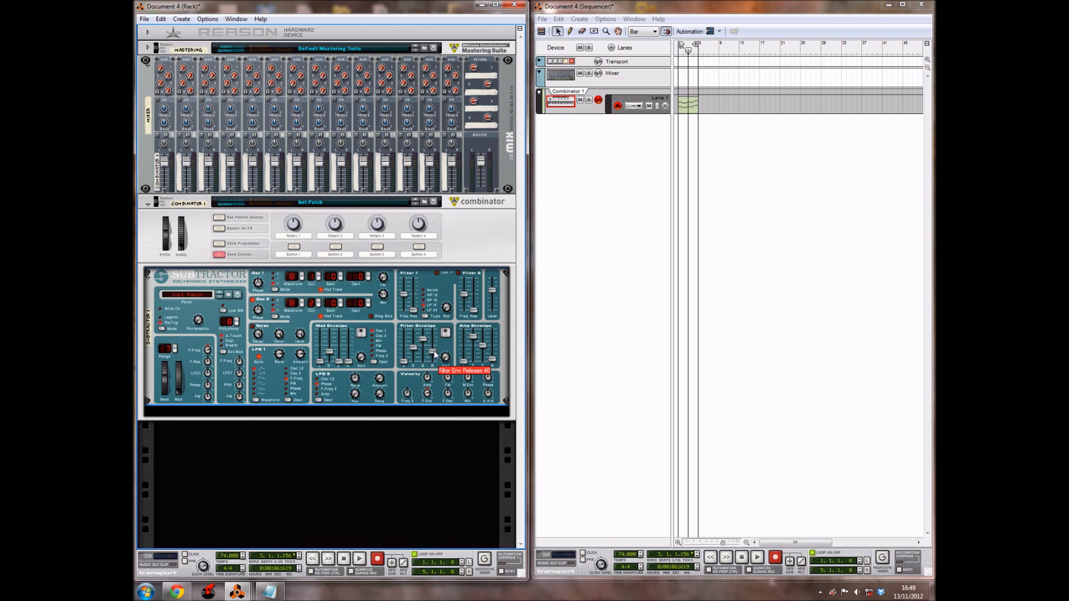
pyautogui.moveTo(435, 355); pyautogui.dragTo(436, 332)
pyautogui.click(413, 415)
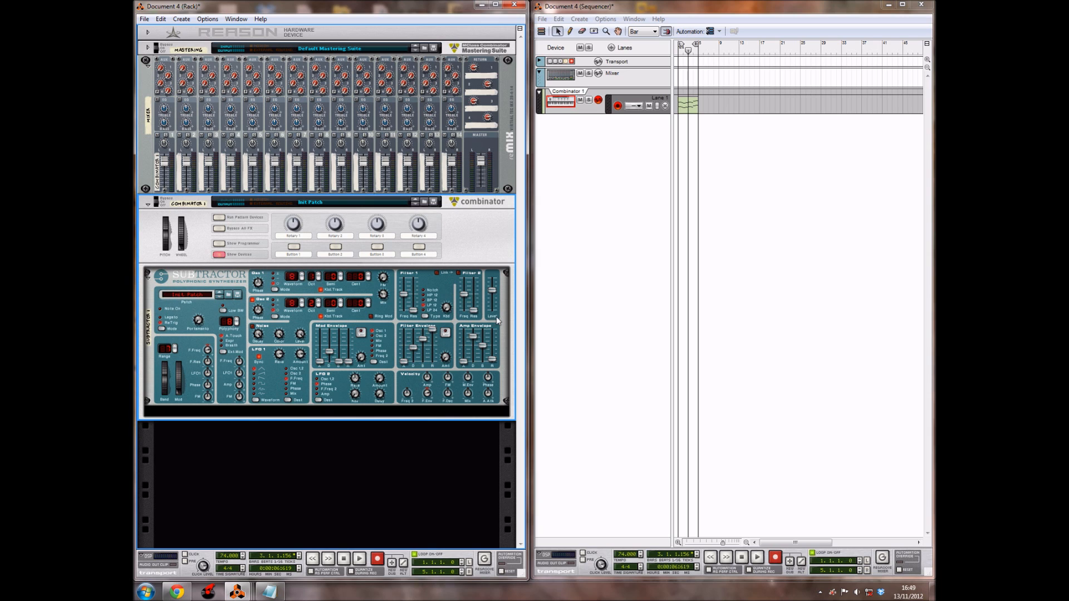
pyautogui.moveTo(492, 292); pyautogui.dragTo(492, 297)
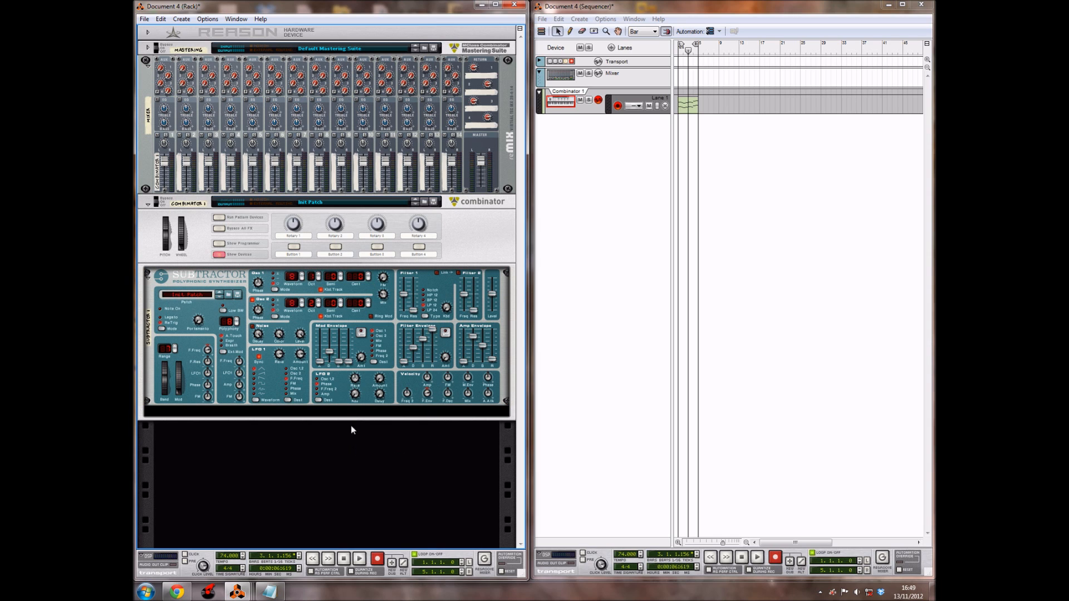
# Step: Create a BV512 Digital Vocoder below the SubTractor inside the Combinator
pyautogui.rightClick(341, 398)
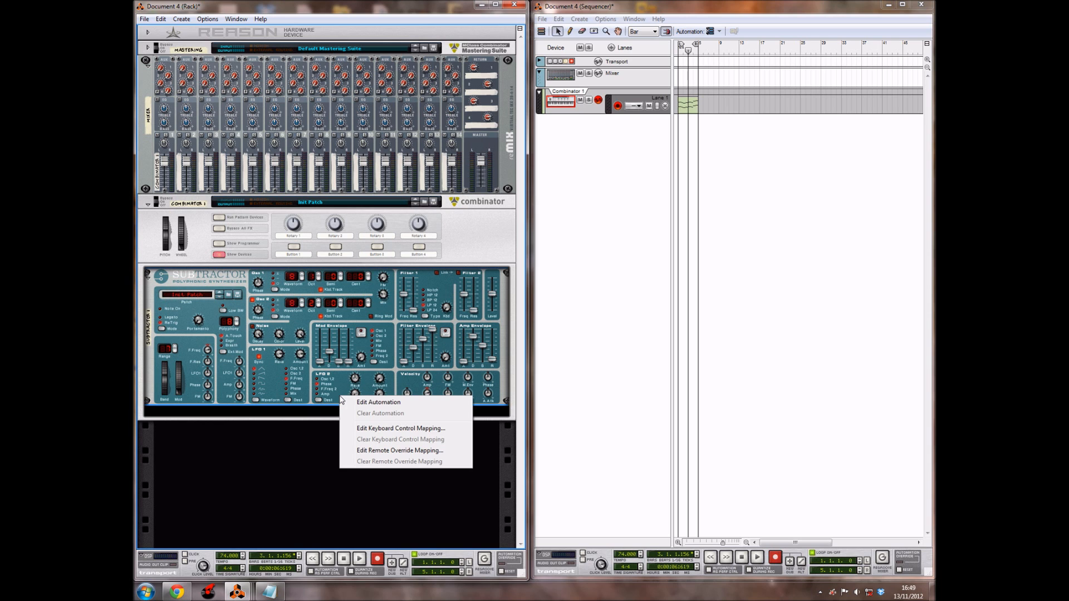
pyautogui.rightClick(340, 391)
pyautogui.moveTo(367, 518)
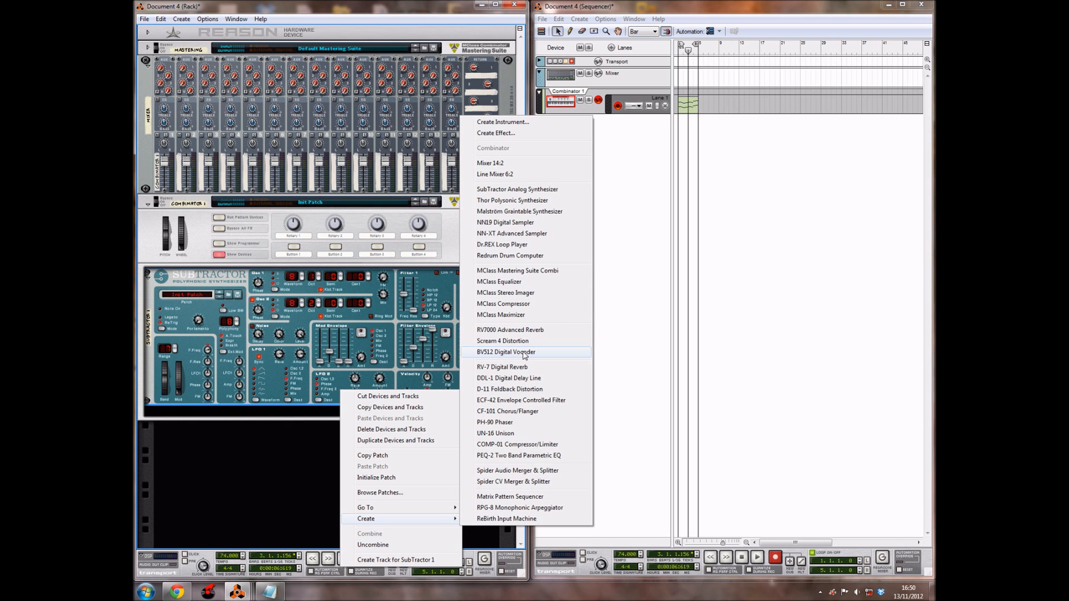
pyautogui.click(525, 355)
# Step: Set the vocoder's band count to 4 bands and adjust its Shift amount
pyautogui.click(274, 416)
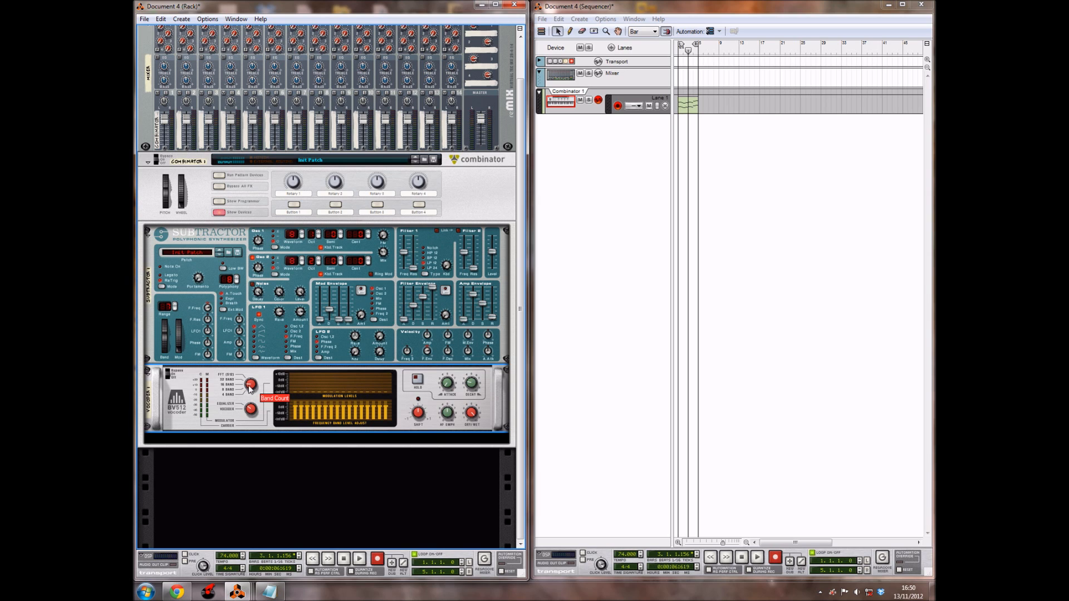
pyautogui.moveTo(249, 388); pyautogui.dragTo(245, 397)
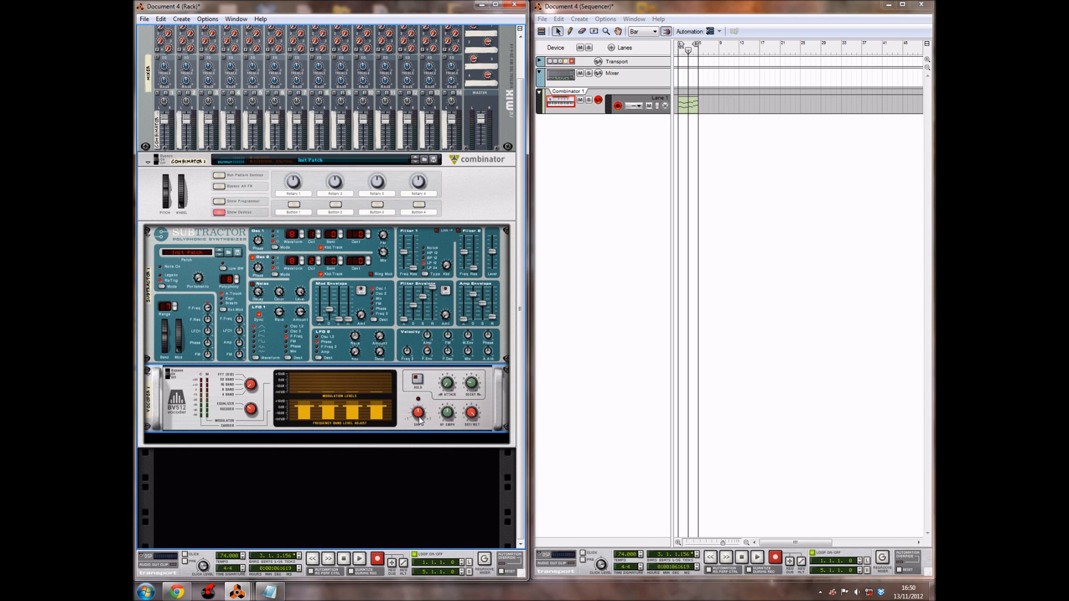
pyautogui.moveTo(419, 417); pyautogui.dragTo(400, 412)
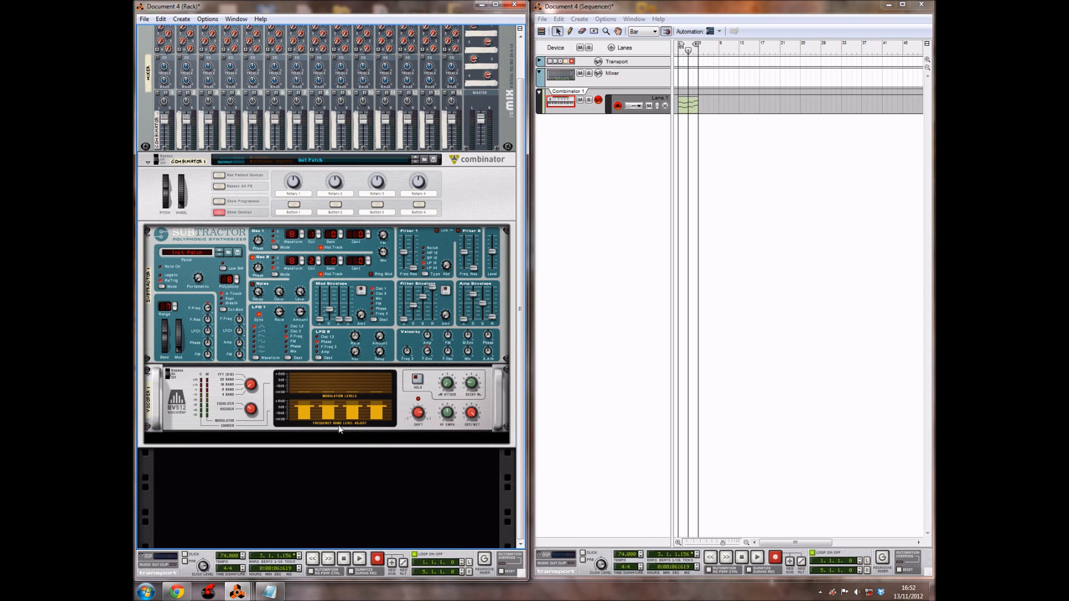
# Step: Create an MClass Equalizer below the vocoder inside the Combinator
pyautogui.rightClick(404, 429)
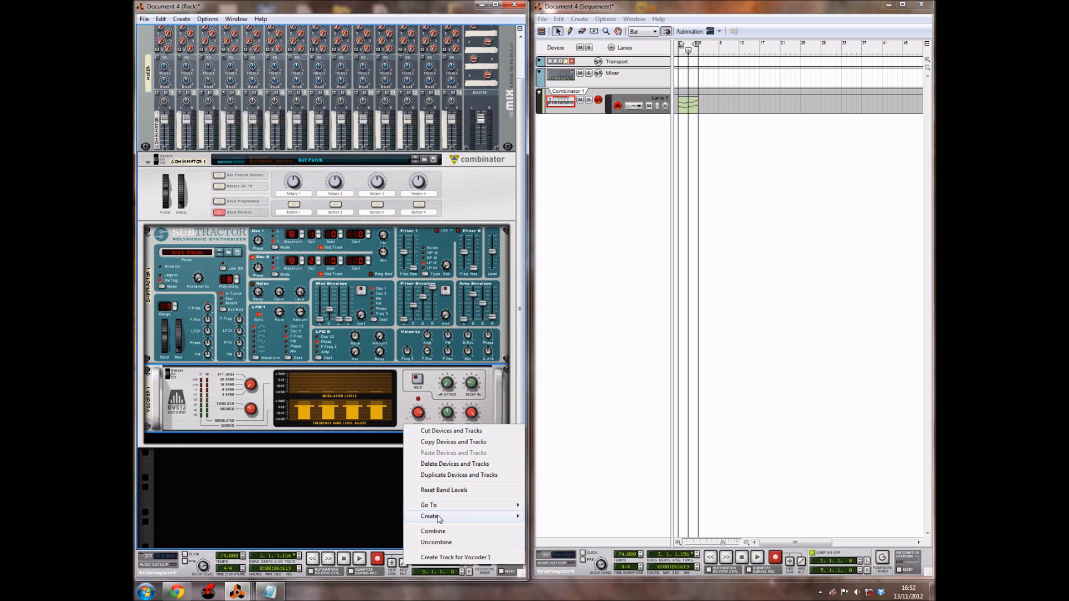
pyautogui.moveTo(439, 517)
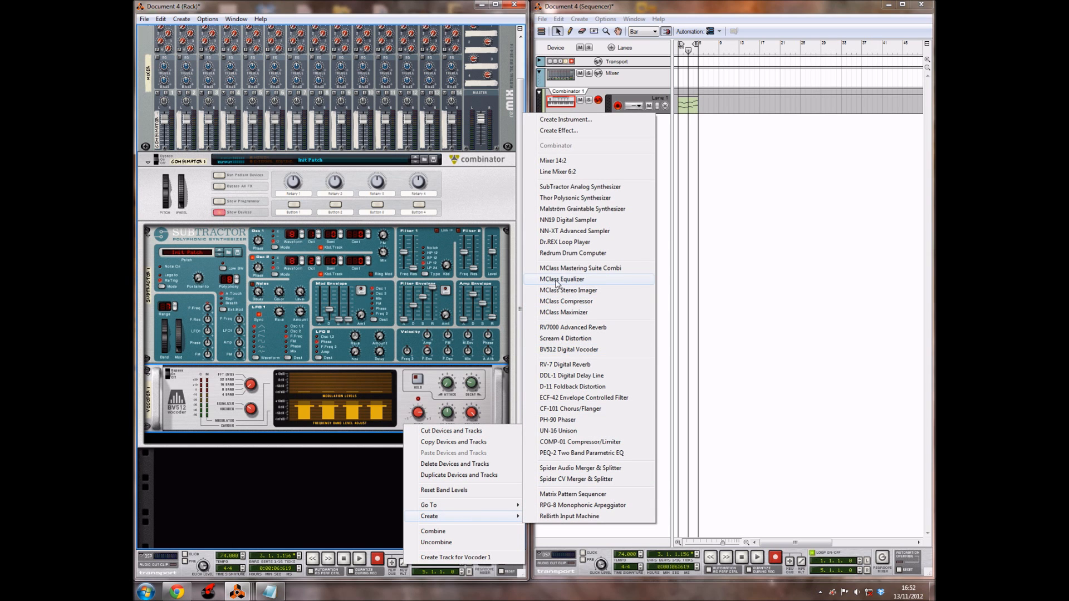
pyautogui.click(565, 280)
# Step: Enable the equalizer's Lo Cut, Lo Shelf and Hi Shelf bands
pyautogui.scroll(-2, 520, 275)
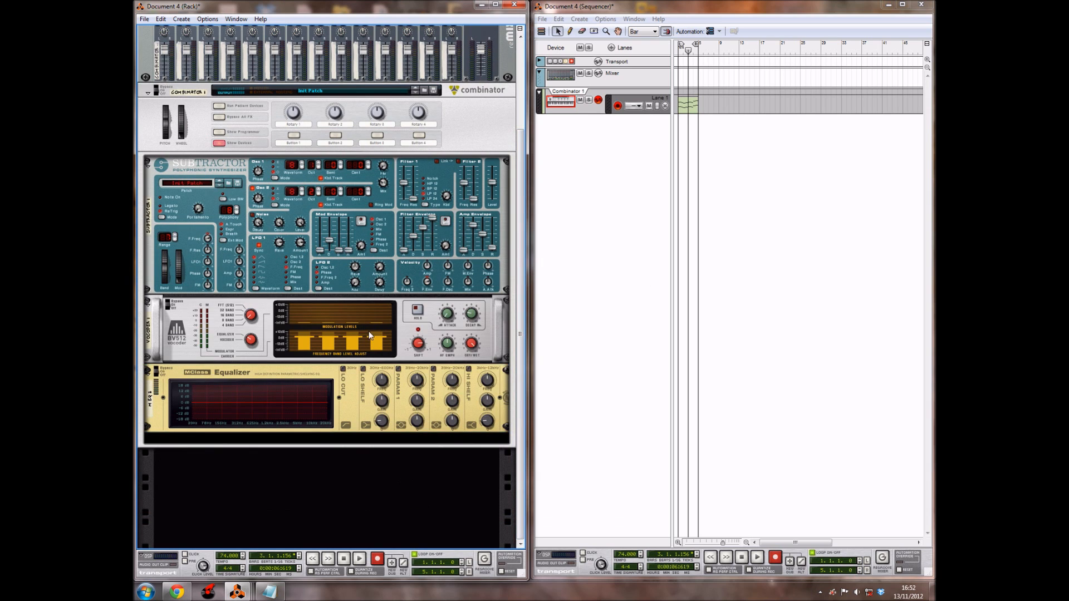
pyautogui.click(342, 371)
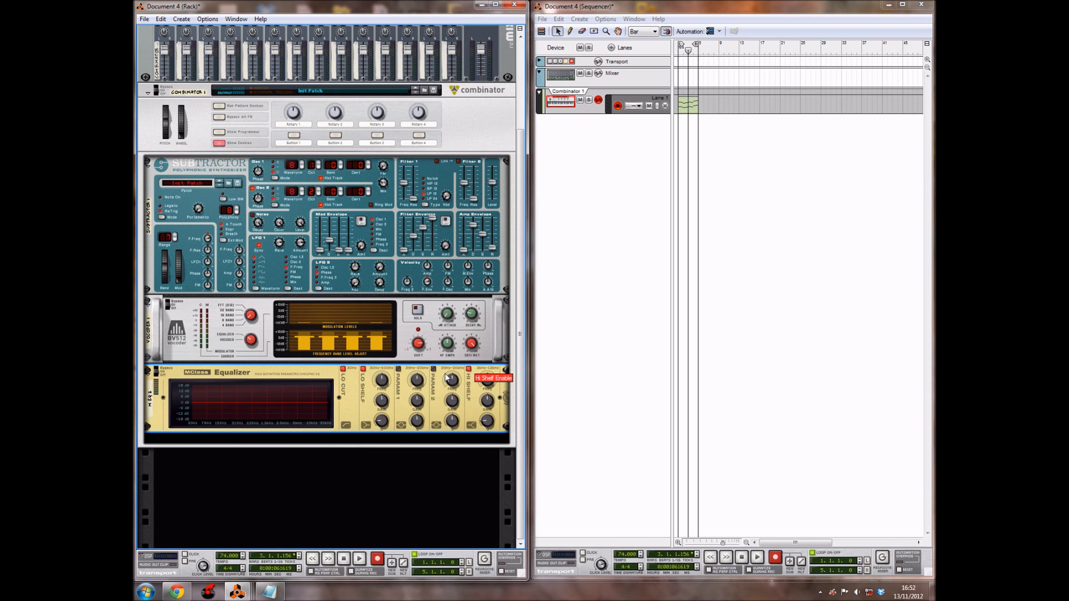
pyautogui.click(377, 473)
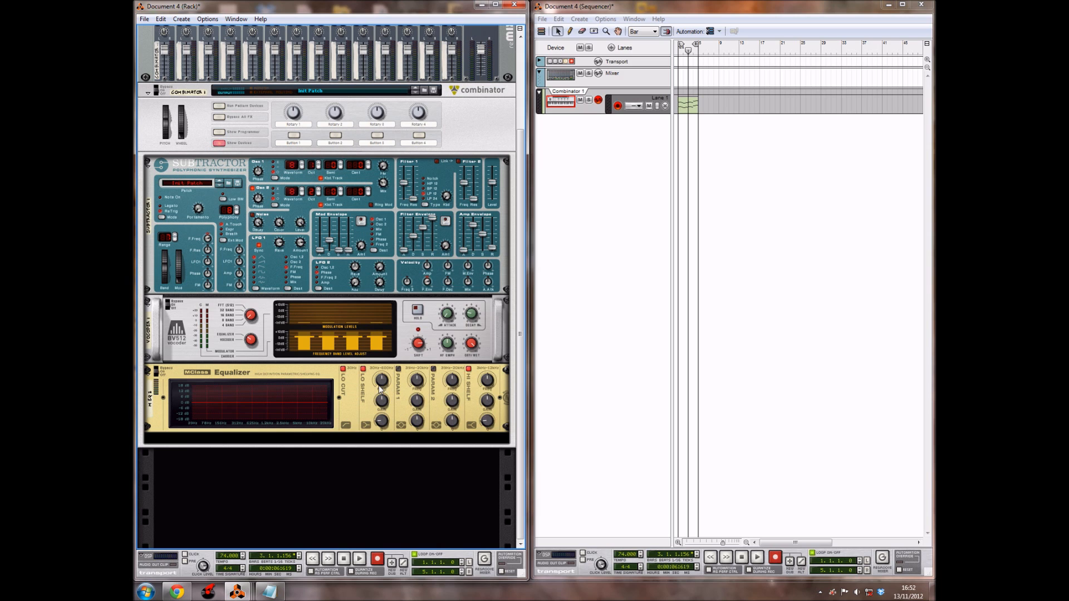
# Step: Adjust the equalizer's Lo Shelf and Hi Shelf knobs to shape the low and high ends of the curve
pyautogui.click(379, 387)
pyautogui.moveTo(378, 387); pyautogui.dragTo(373, 384)
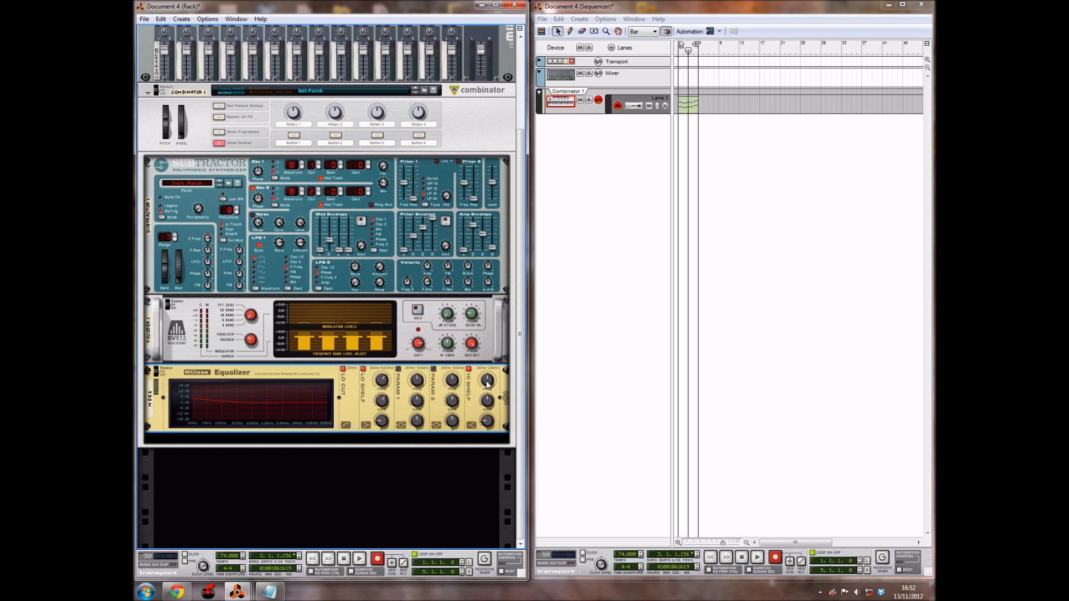
pyautogui.moveTo(477, 396); pyautogui.dragTo(473, 393)
pyautogui.click(424, 483)
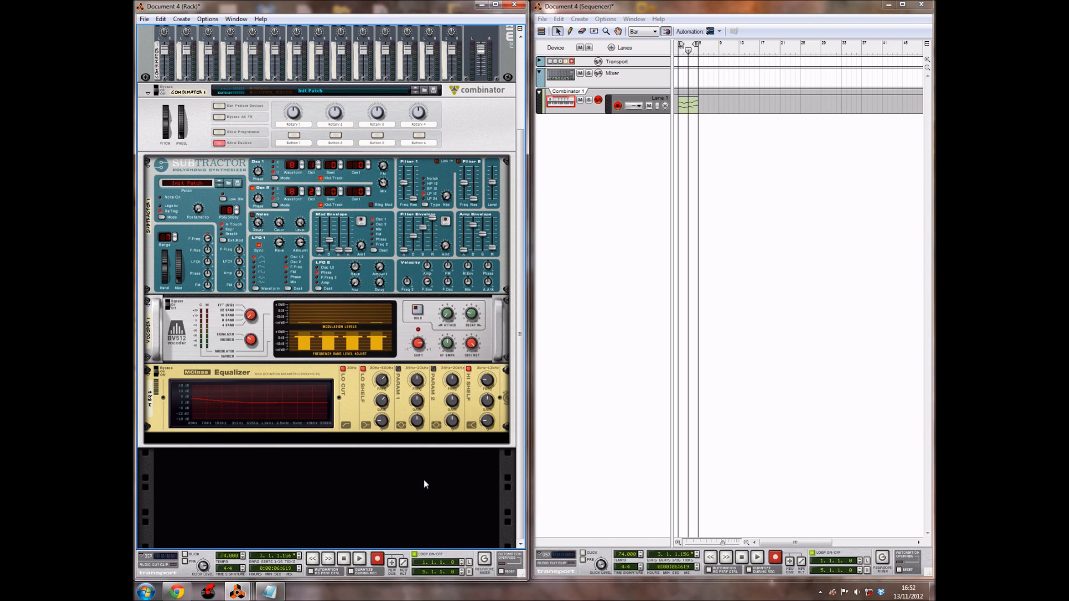
# Step: Create a Scream 4 Distortion below the equalizer inside the Combinator and initialize its patch
pyautogui.rightClick(357, 425)
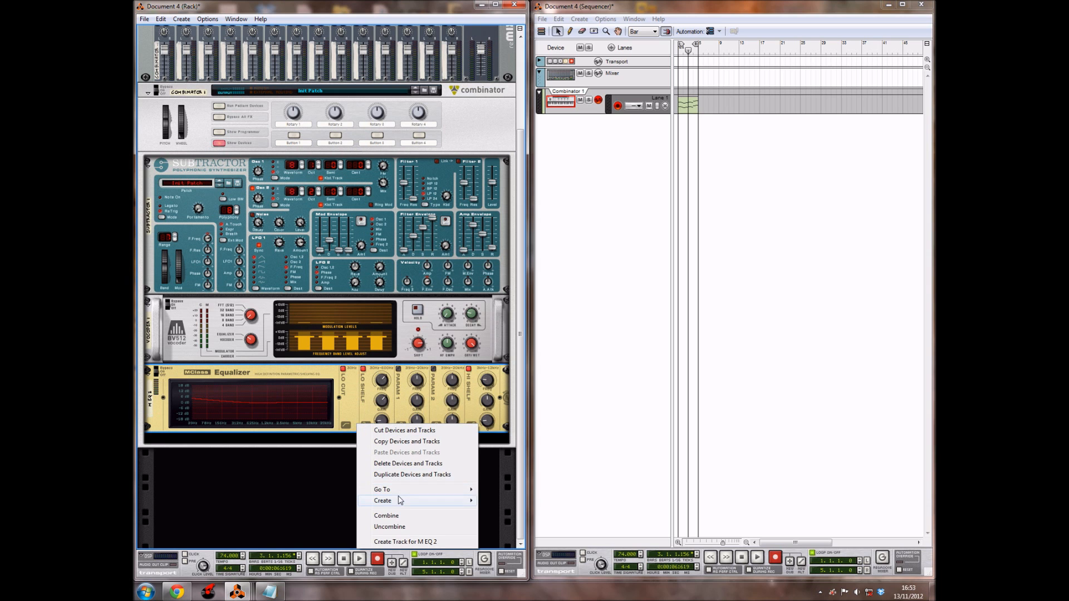
pyautogui.moveTo(399, 500)
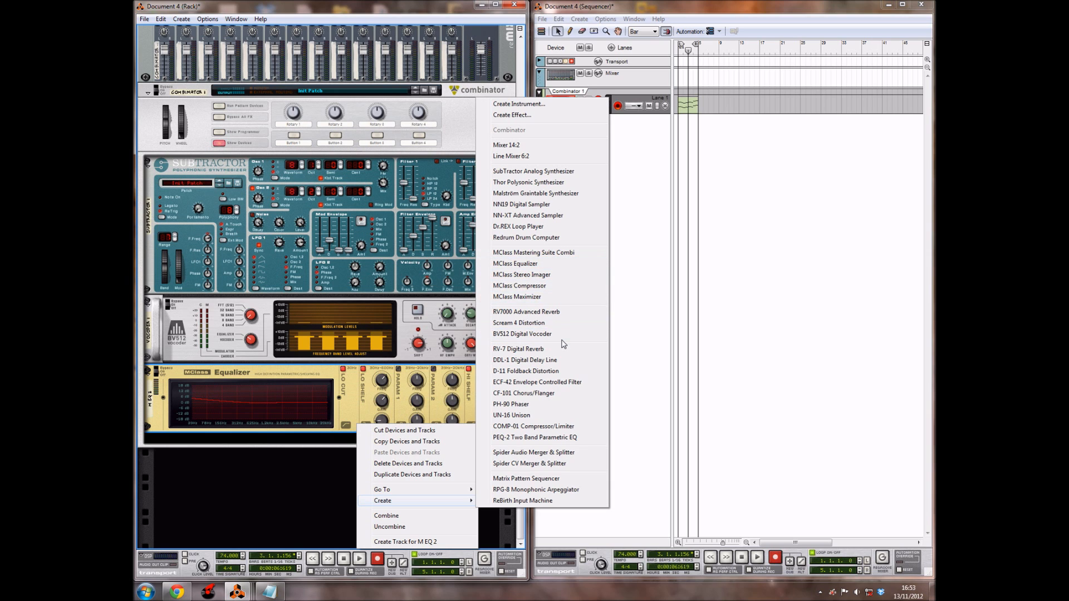
pyautogui.click(521, 325)
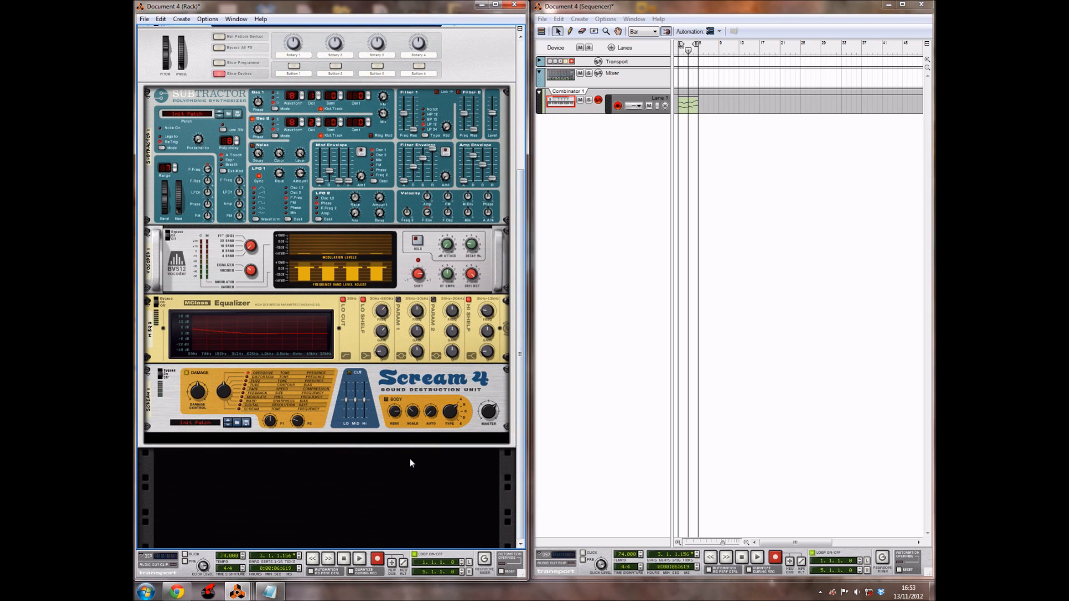
pyautogui.rightClick(328, 413)
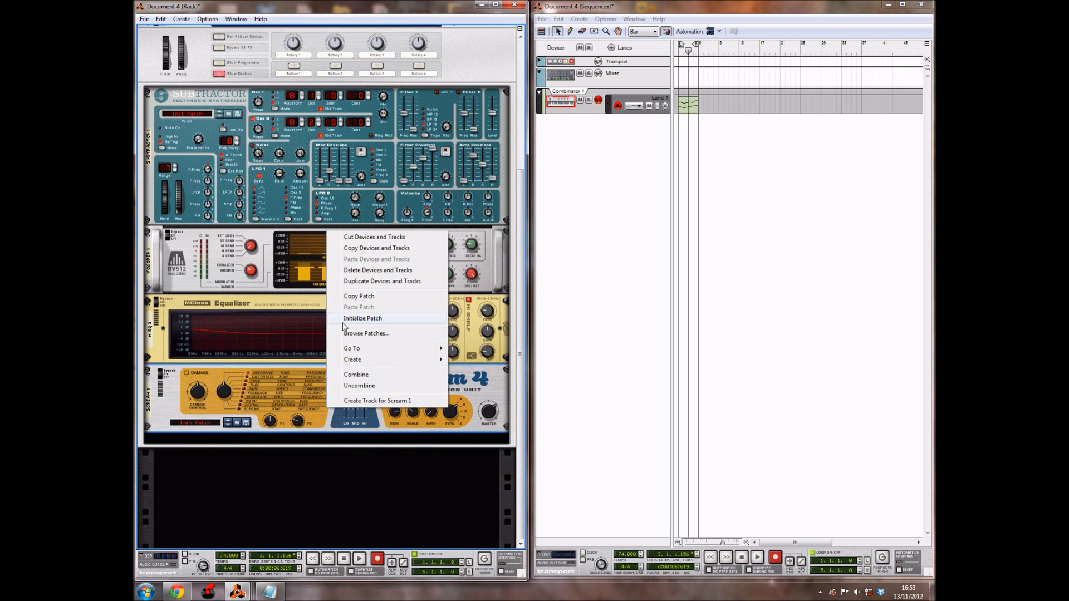
pyautogui.click(380, 322)
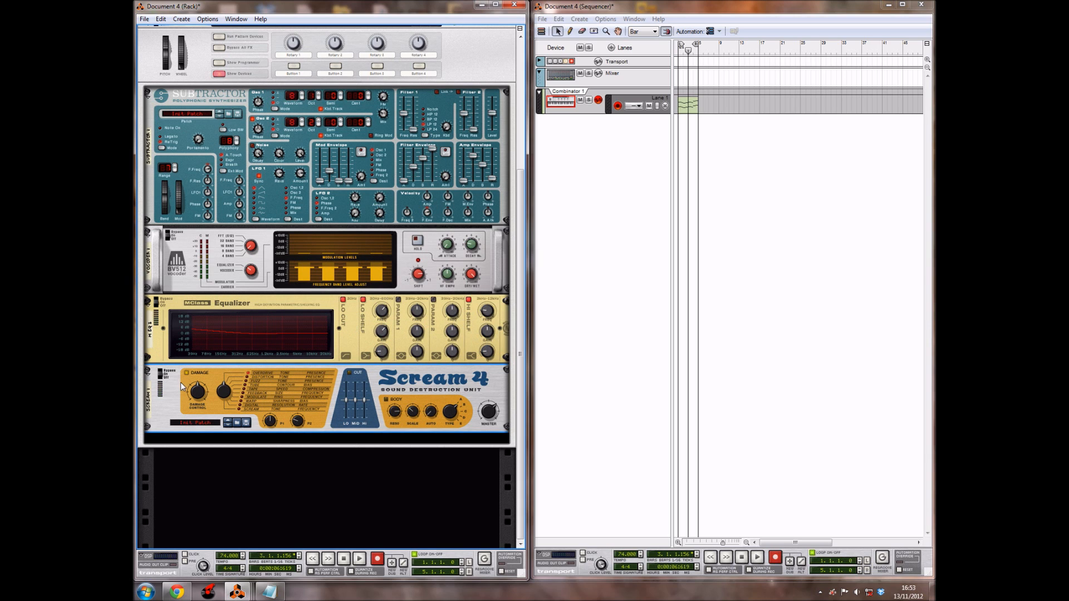
# Step: Adjust the Scream 4's Damage Control and set its Master Level to 93
pyautogui.moveTo(195, 393); pyautogui.dragTo(185, 401)
pyautogui.moveTo(269, 426)
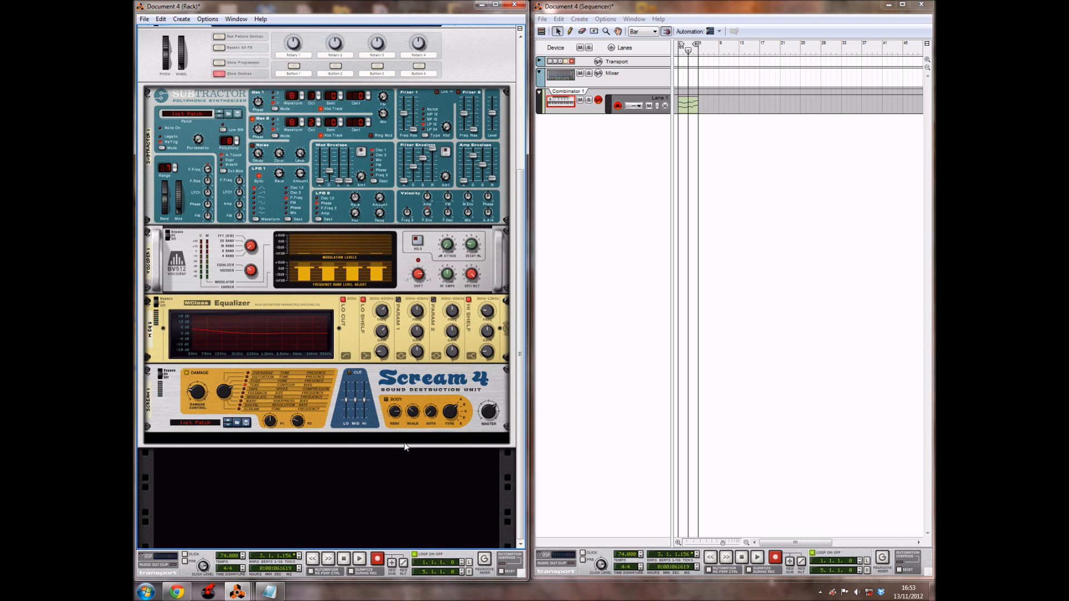
pyautogui.click(486, 421)
pyautogui.moveTo(486, 421); pyautogui.dragTo(484, 421)
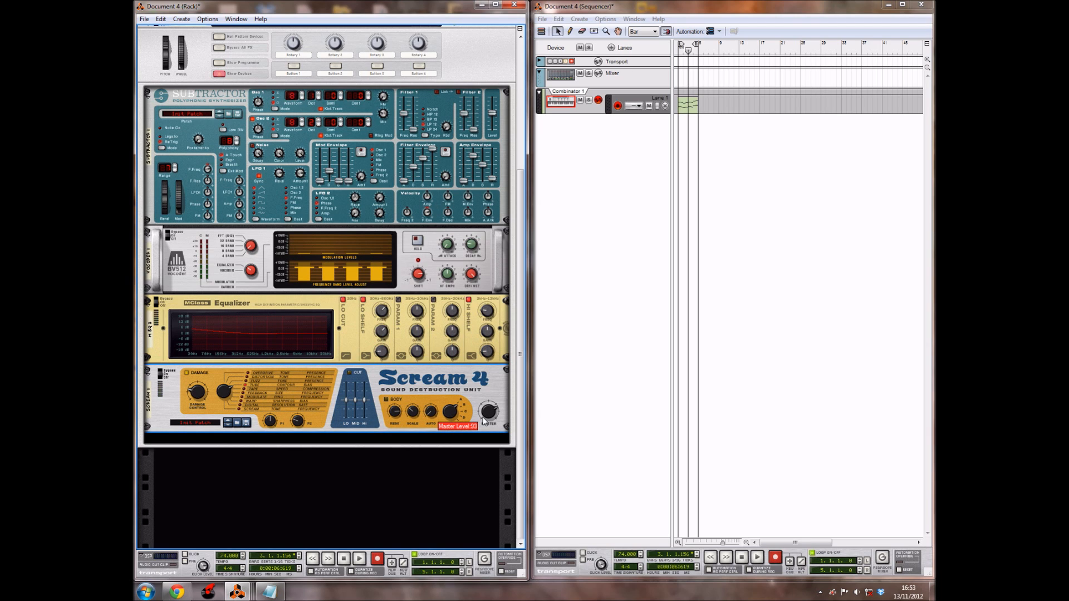
# Step: Create a second BV512 Digital Vocoder below the Scream 4 and set its band count to 4 bands
pyautogui.rightClick(377, 428)
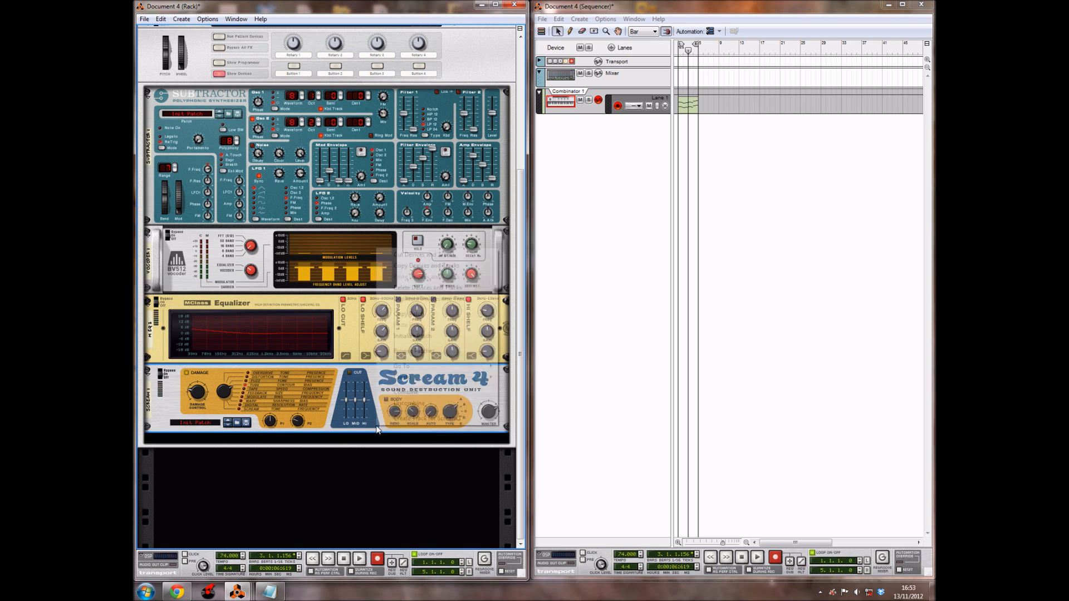
pyautogui.moveTo(405, 377)
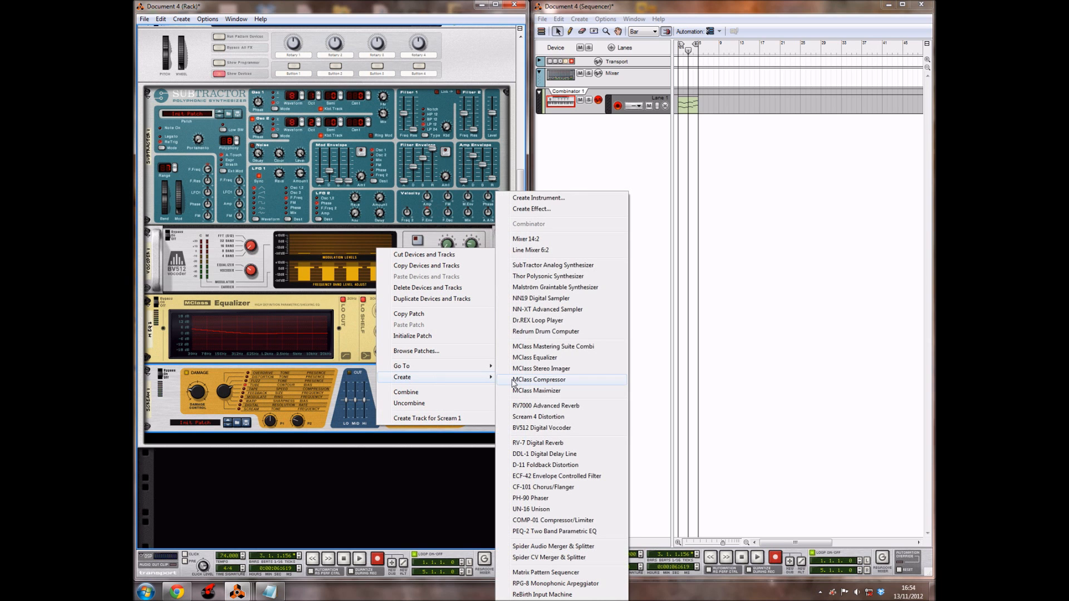
pyautogui.click(562, 428)
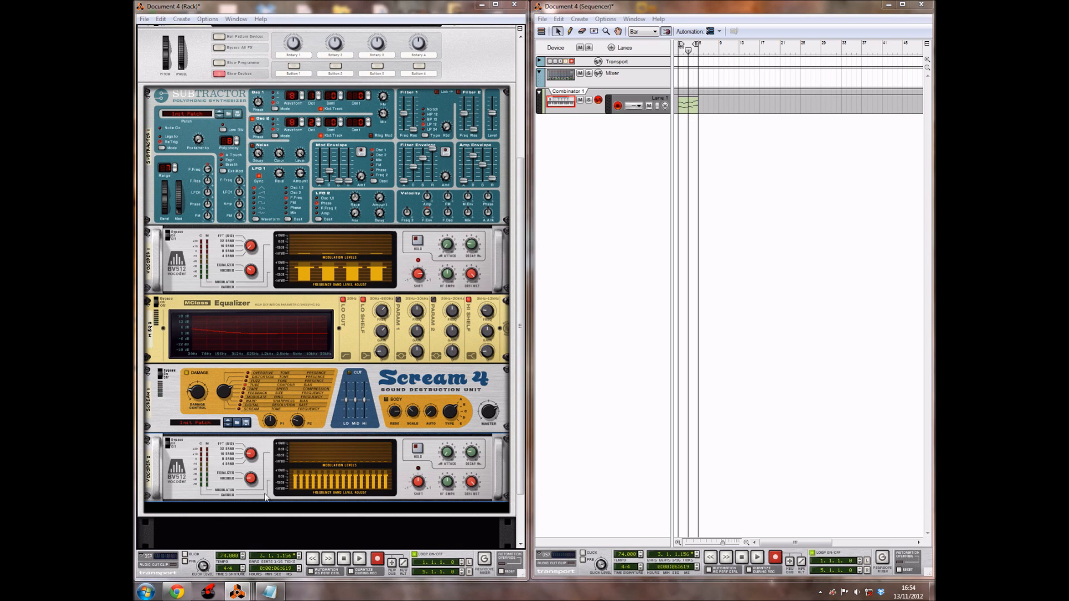
pyautogui.moveTo(248, 459); pyautogui.dragTo(288, 523)
pyautogui.scroll(-2, 289, 524)
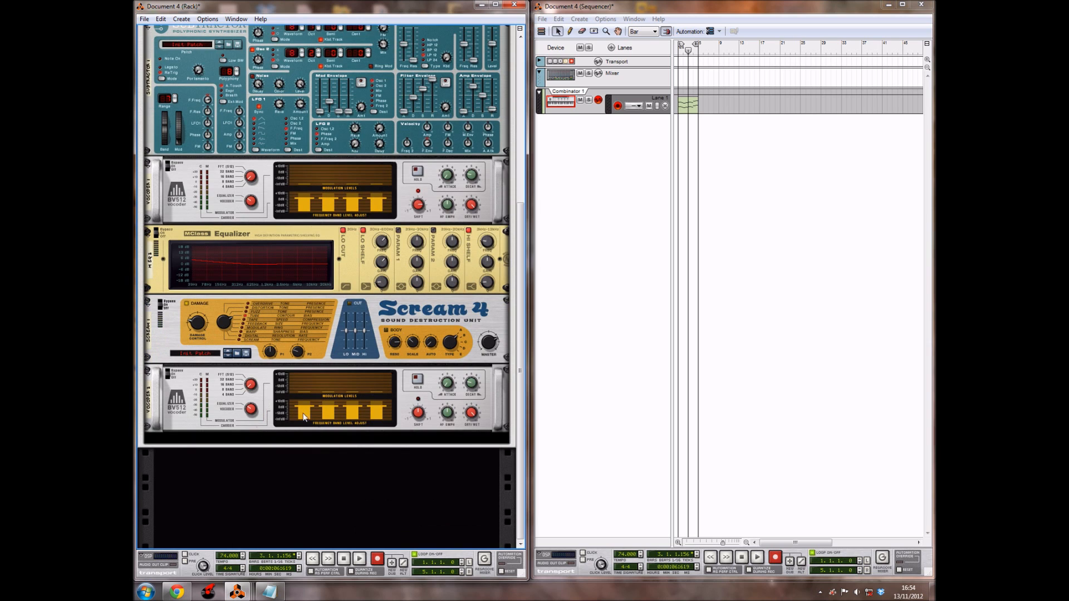
# Step: Create a PH-90 Phaser below the second vocoder inside the Combinator
pyautogui.rightClick(268, 423)
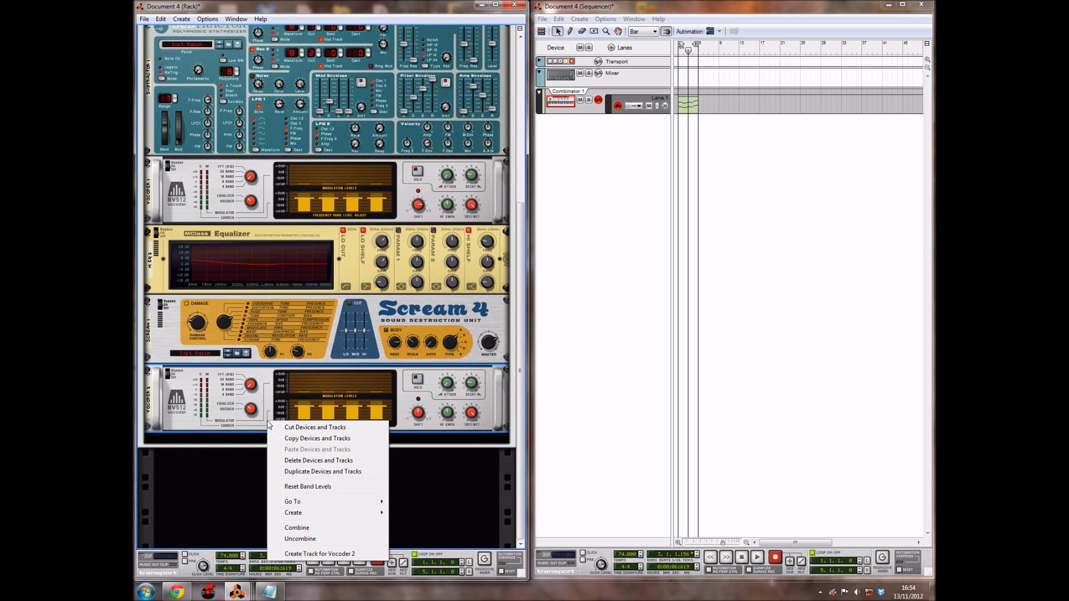
pyautogui.moveTo(311, 512)
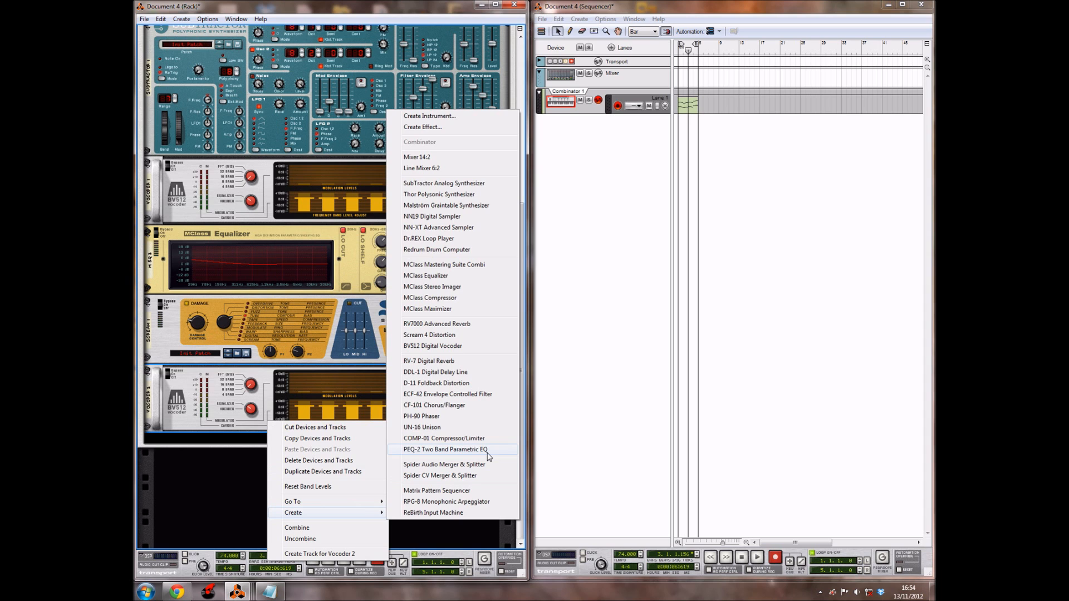
pyautogui.click(439, 417)
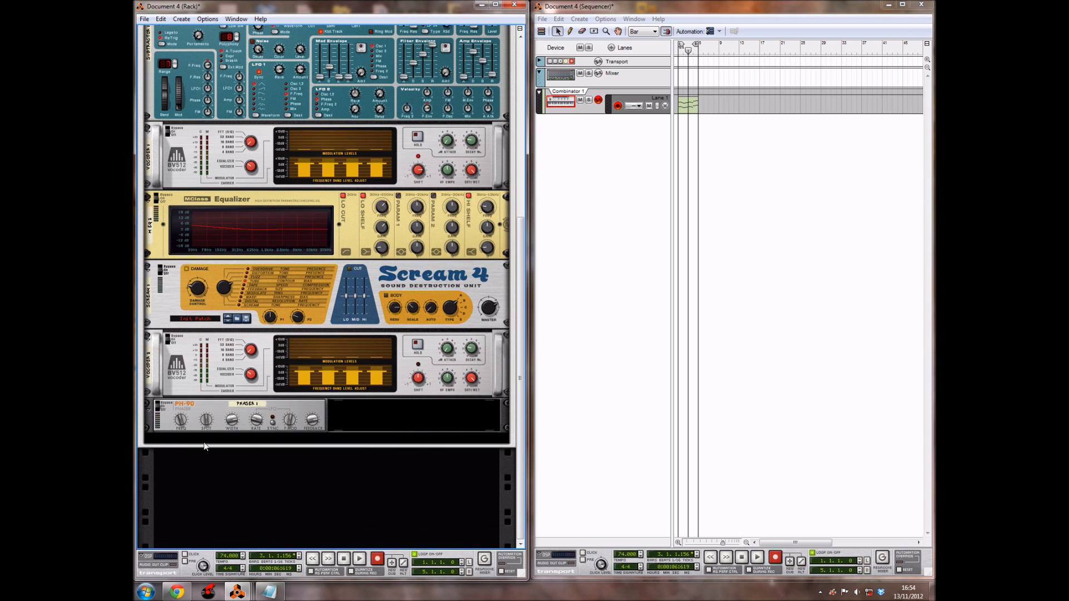
# Step: Adjust the phaser's Freq, Split, Width and F.Mod settings
pyautogui.click(176, 426)
pyautogui.moveTo(172, 440); pyautogui.dragTo(169, 439)
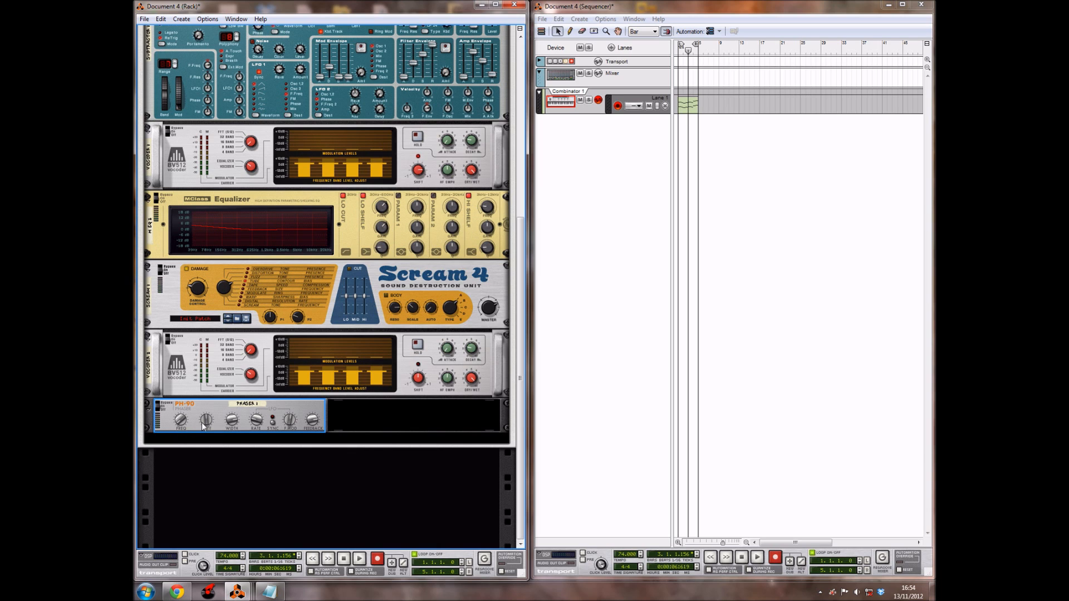
pyautogui.moveTo(205, 422); pyautogui.dragTo(194, 429)
pyautogui.moveTo(230, 421); pyautogui.dragTo(214, 437)
pyautogui.moveTo(257, 422)
pyautogui.moveTo(292, 443); pyautogui.dragTo(290, 447)
pyautogui.click(290, 446)
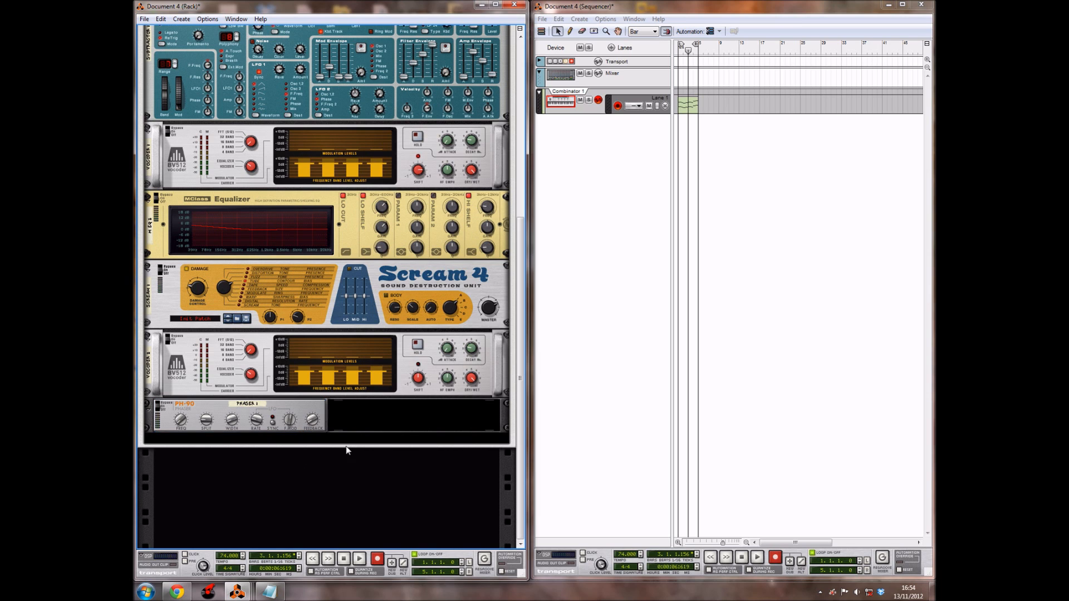
# Step: Create a second Scream 4 Distortion below the phaser and initialize its patch
pyautogui.rightClick(303, 428)
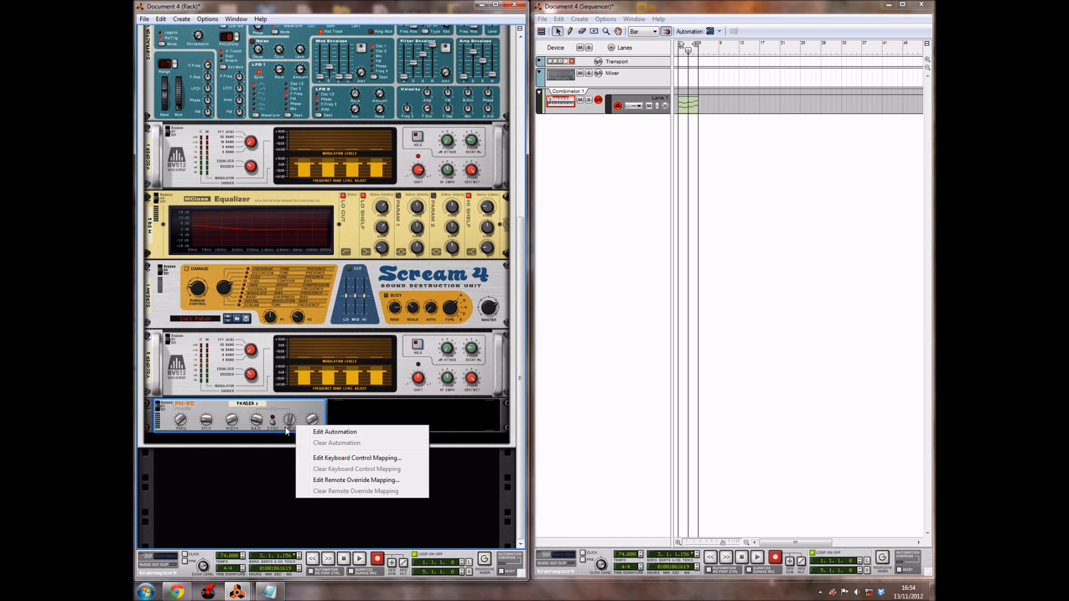
pyautogui.rightClick(208, 414)
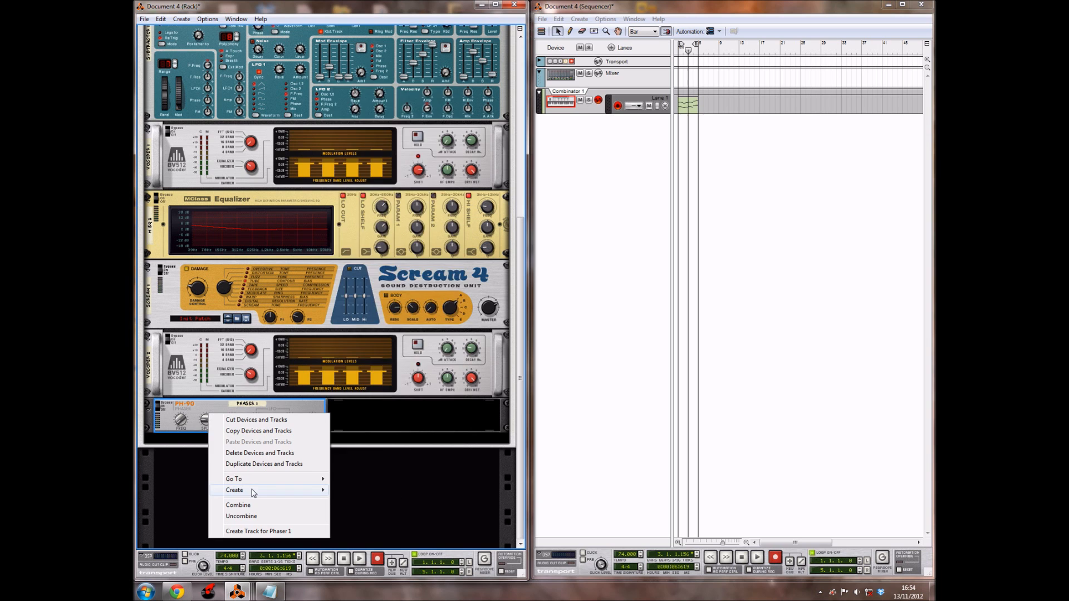
pyautogui.moveTo(259, 490)
pyautogui.click(362, 313)
pyautogui.scroll(-2, 326, 476)
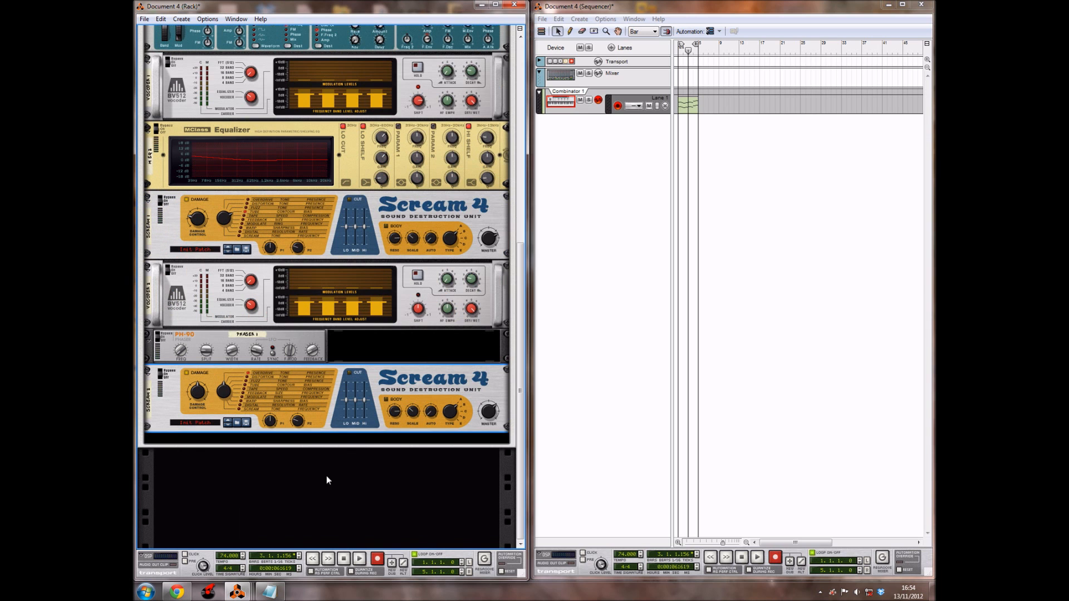
pyautogui.rightClick(289, 404)
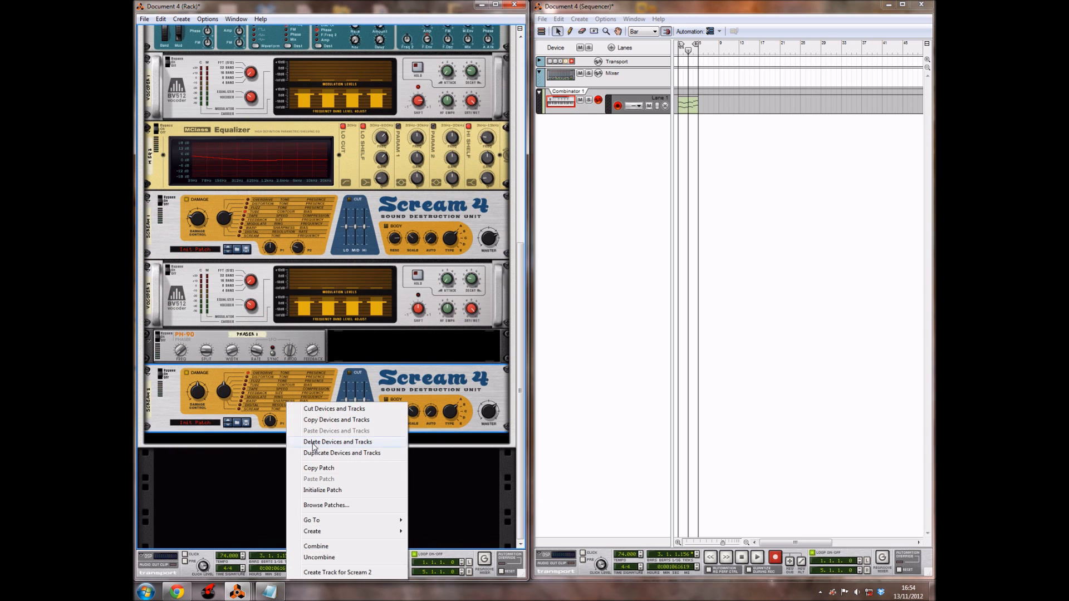
pyautogui.click(321, 490)
pyautogui.click(296, 489)
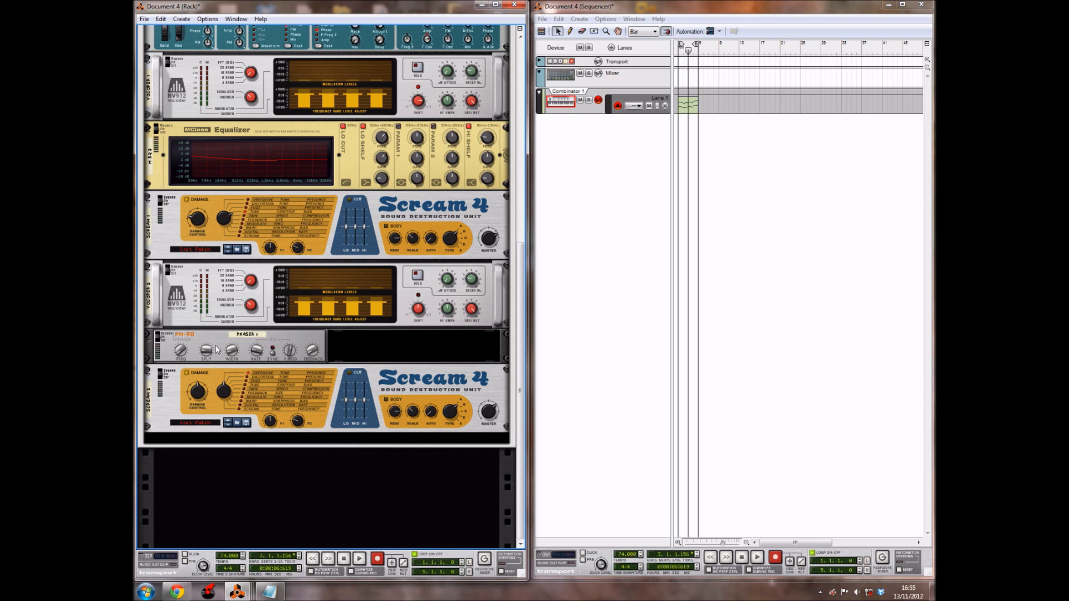
# Step: Adjust the second Scream 4's Damage Control and its P1 and P2 parameters
pyautogui.click(203, 396)
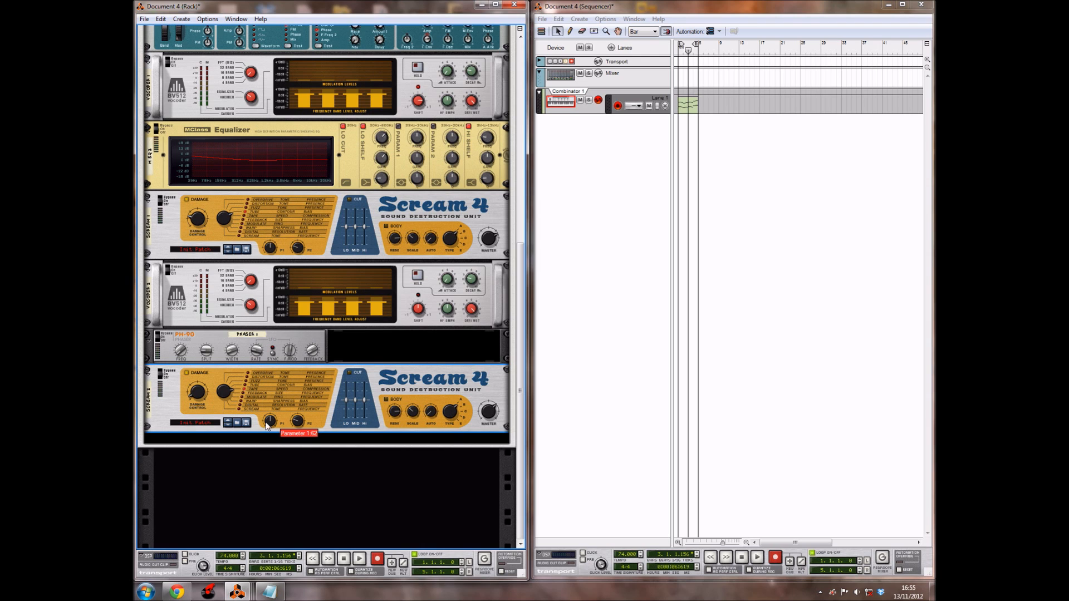
pyautogui.moveTo(262, 423); pyautogui.dragTo(249, 412)
pyautogui.moveTo(297, 425); pyautogui.dragTo(288, 428)
# Step: Enable the Cut section on the second Scream 4 and slightly raise its Lo and Mid levels
pyautogui.click(349, 373)
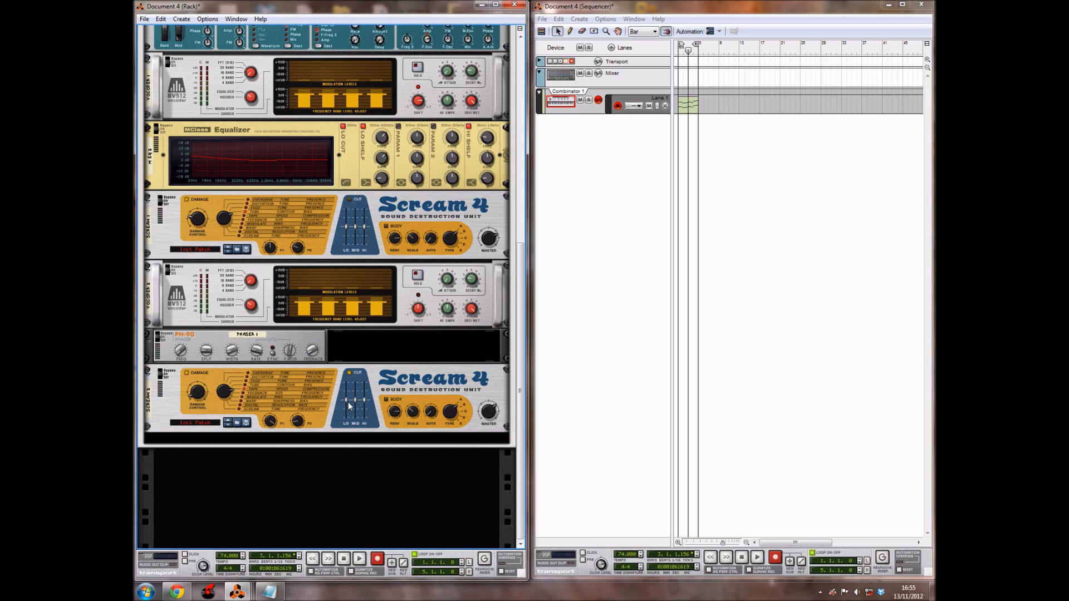
pyautogui.click(346, 400)
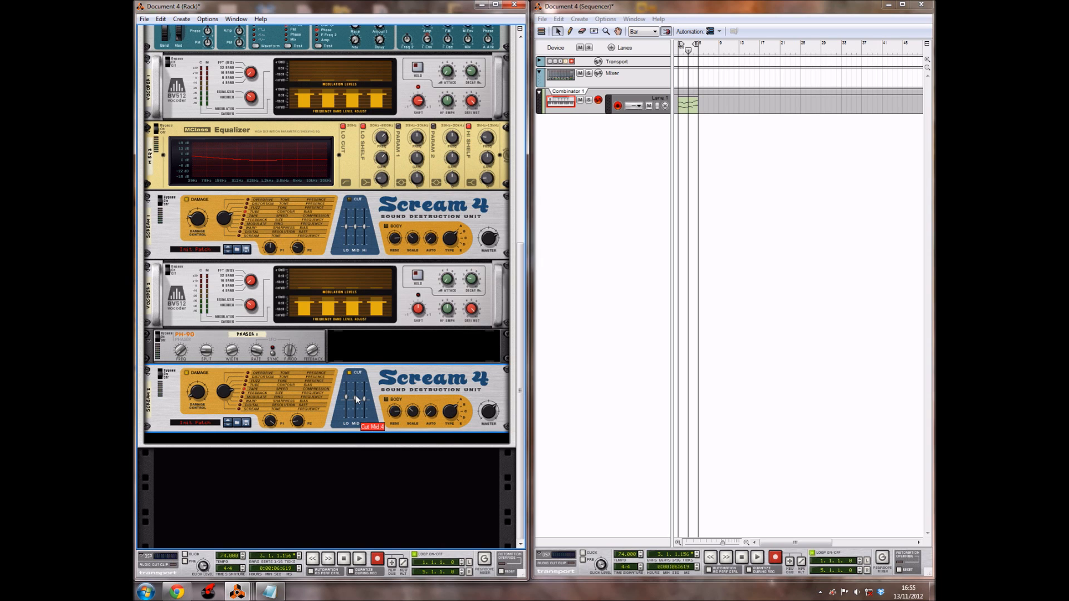
pyautogui.click(407, 482)
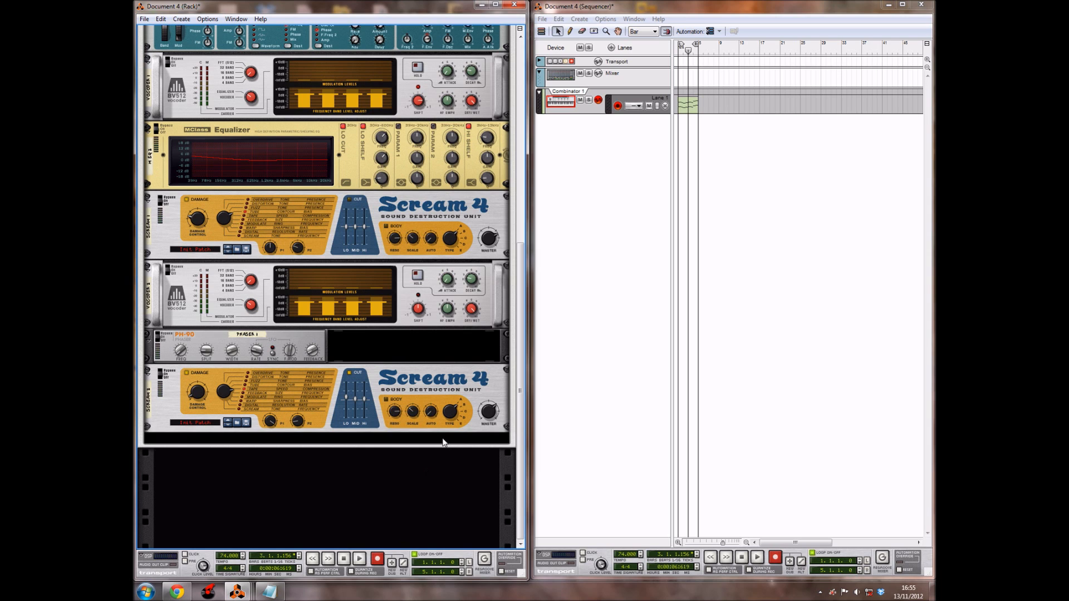
# Step: Set the second Scream 4's Master Level to 127
pyautogui.click(488, 420)
pyautogui.moveTo(488, 420); pyautogui.dragTo(485, 410)
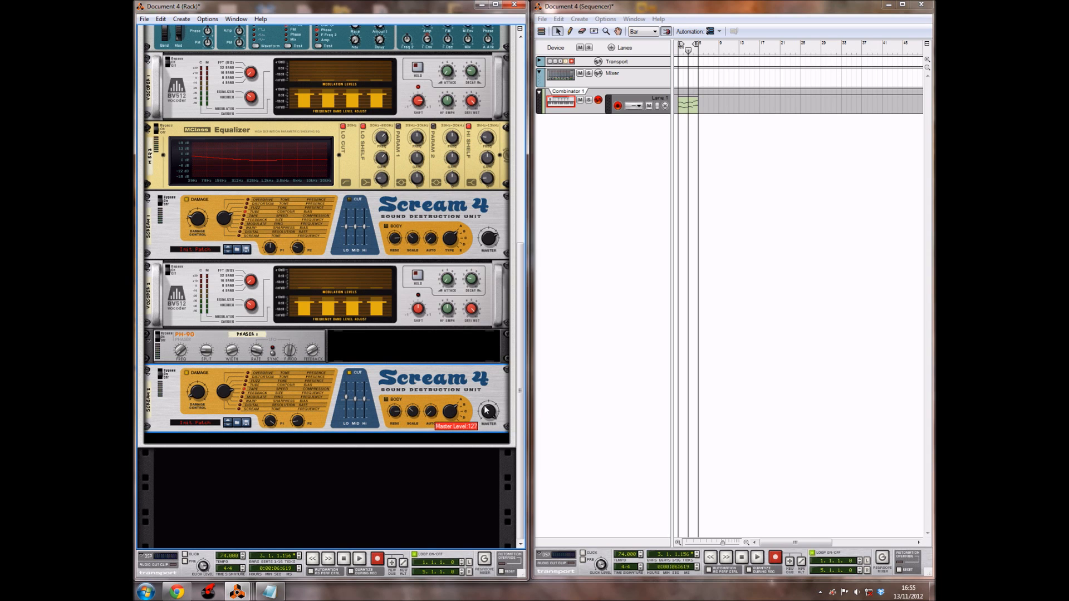
pyautogui.click(454, 468)
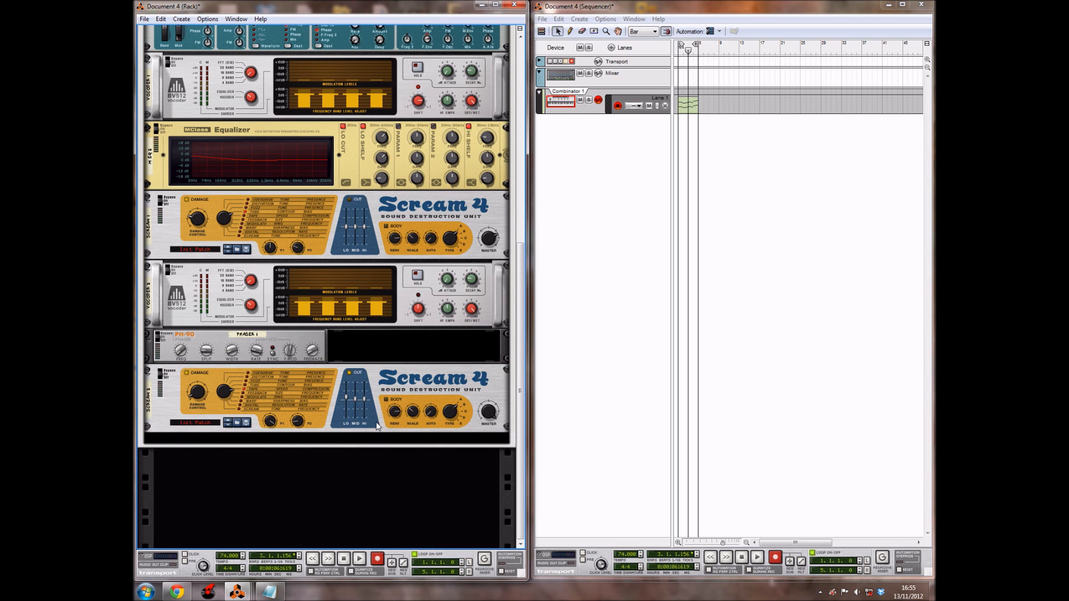
# Step: Create an RV7000 Advanced Reverb below the second Scream 4 inside the Combinator
pyautogui.rightClick(377, 426)
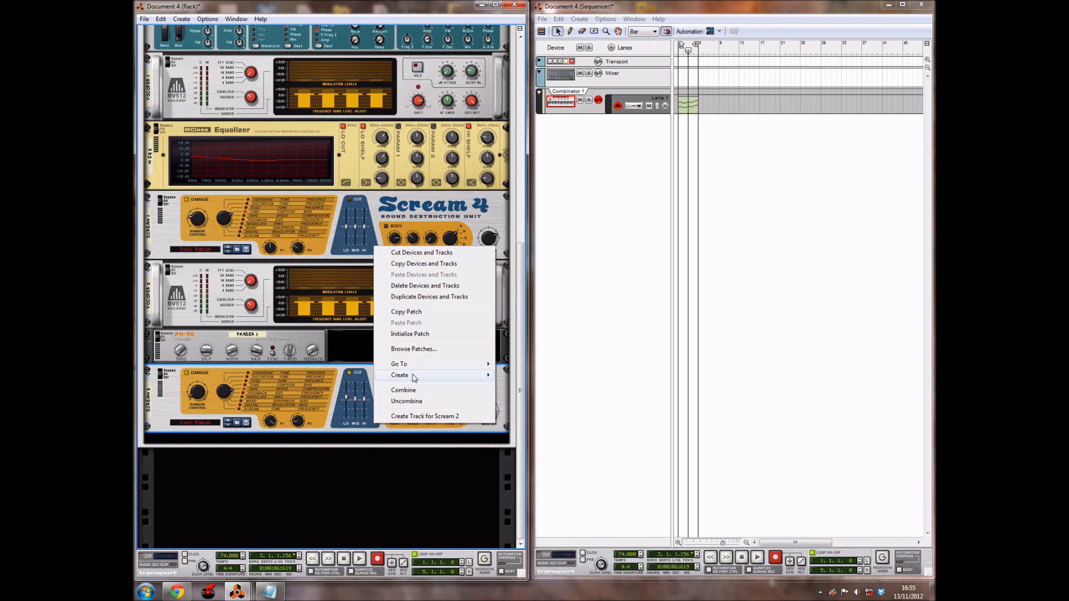
pyautogui.moveTo(414, 378)
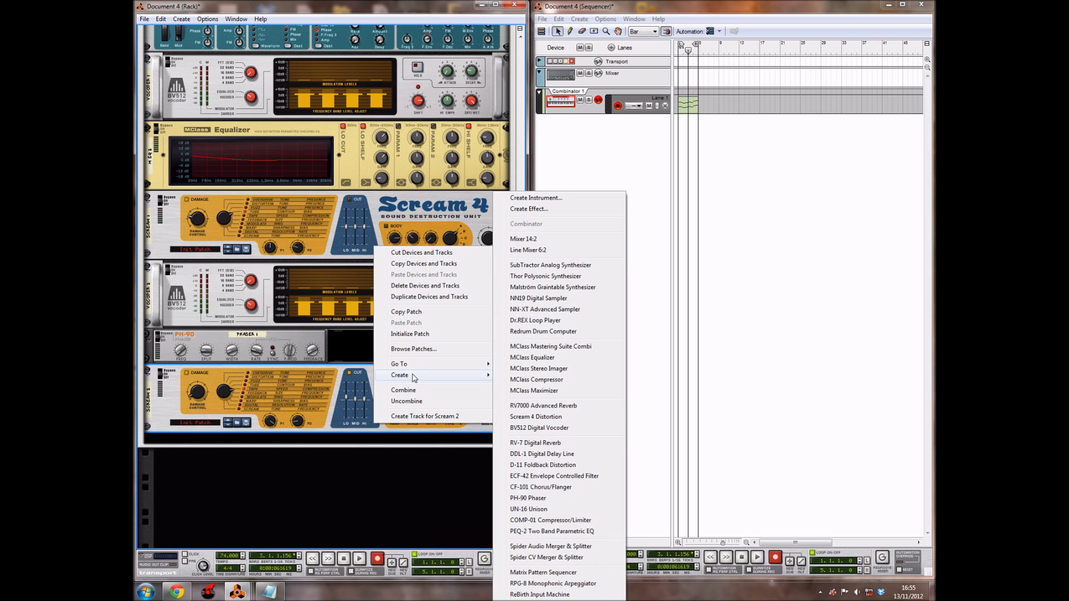
pyautogui.click(546, 406)
pyautogui.scroll(-1, 372, 509)
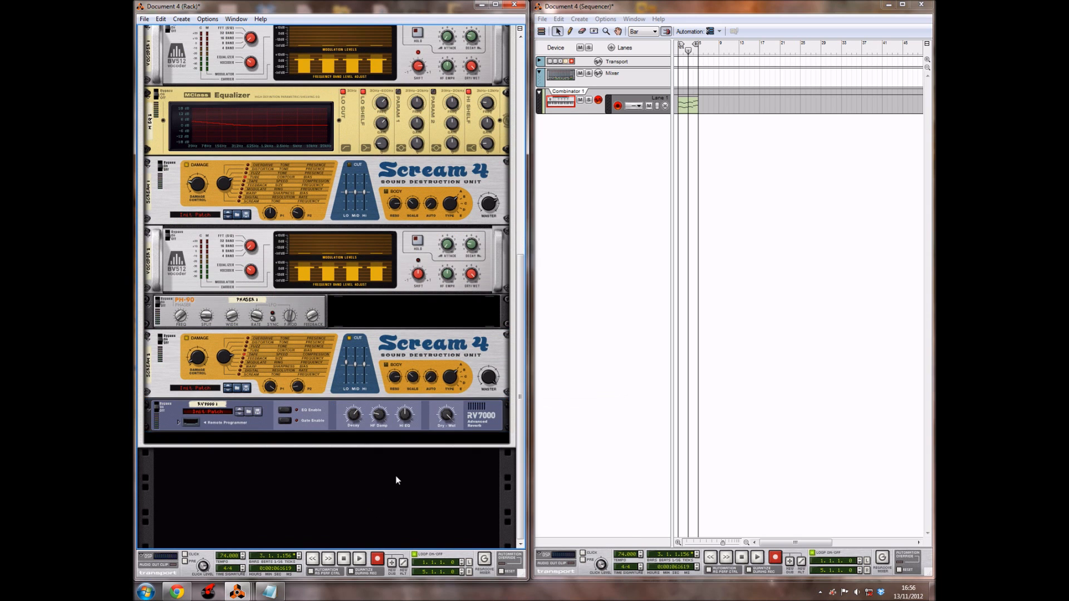
# Step: Adjust the RV7000 reverb's Decay, HF Damp, Hi EQ and Dry/Wet settings
pyautogui.click(352, 416)
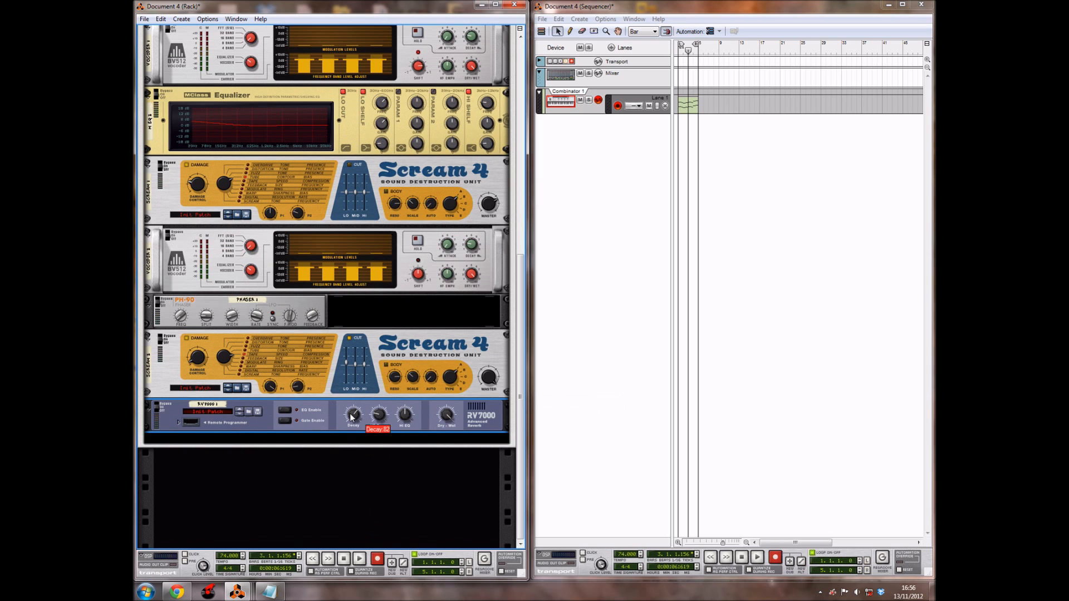
pyautogui.moveTo(382, 417)
pyautogui.moveTo(382, 416); pyautogui.dragTo(382, 411)
pyautogui.click(407, 469)
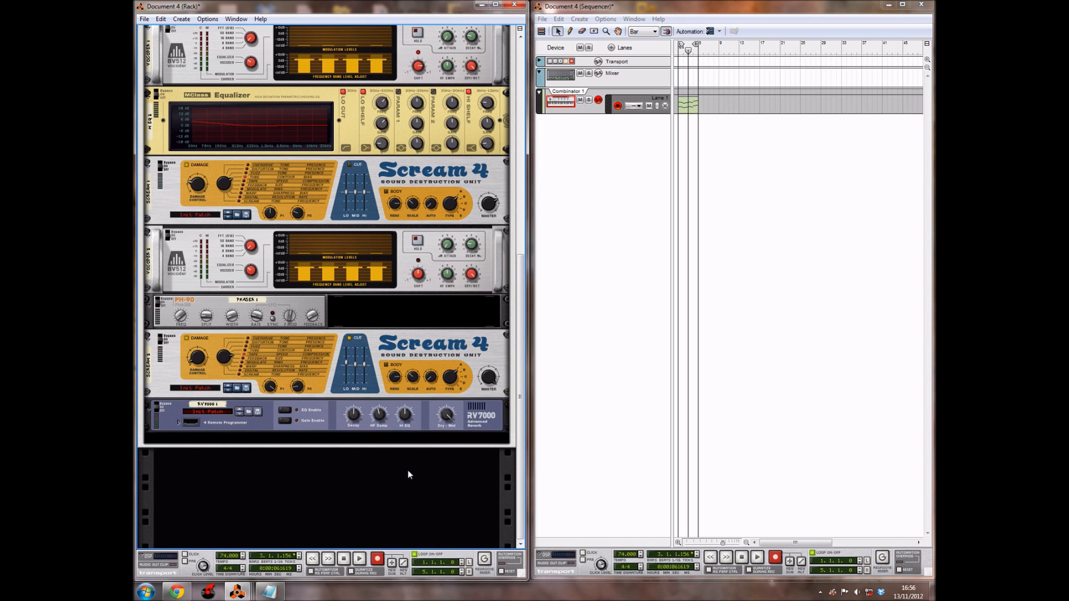
pyautogui.moveTo(403, 418); pyautogui.dragTo(403, 412)
pyautogui.click(431, 477)
pyautogui.click(442, 416)
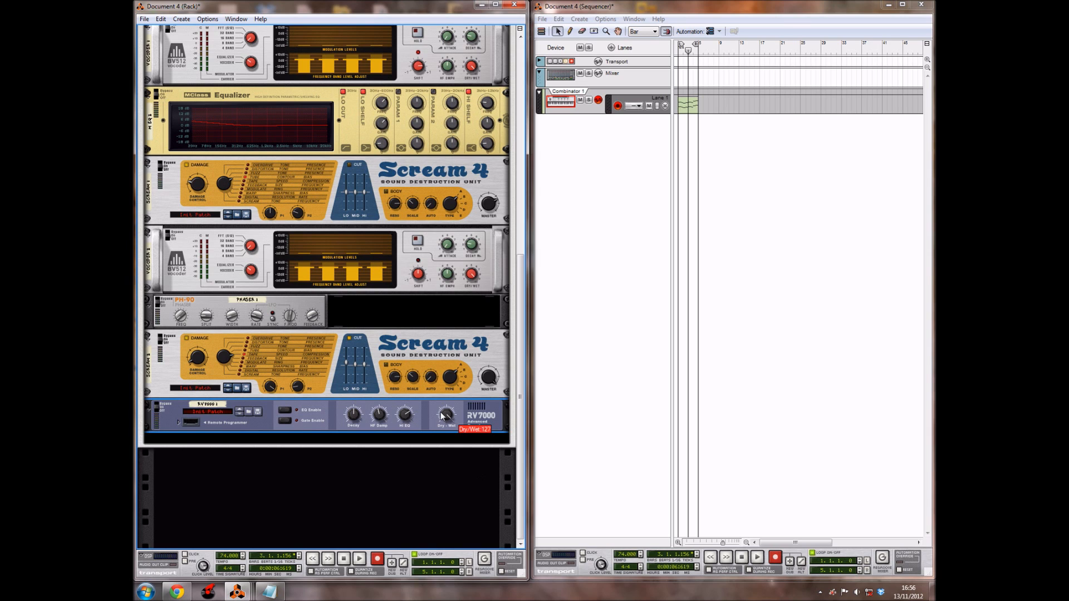
pyautogui.moveTo(442, 415); pyautogui.dragTo(421, 441)
pyautogui.click(425, 459)
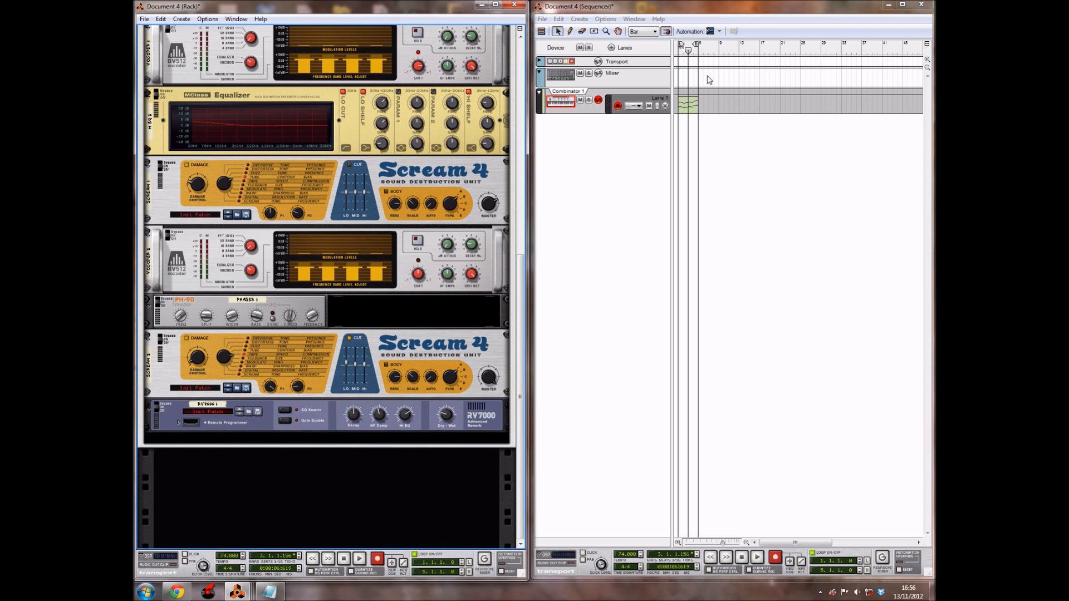
# Step: Play the sequence from the start to audition the patch while checking the device chain and the mixer
pyautogui.click(681, 54)
pyautogui.press('space')
pyautogui.moveTo(523, 278); pyautogui.dragTo(536, 146)
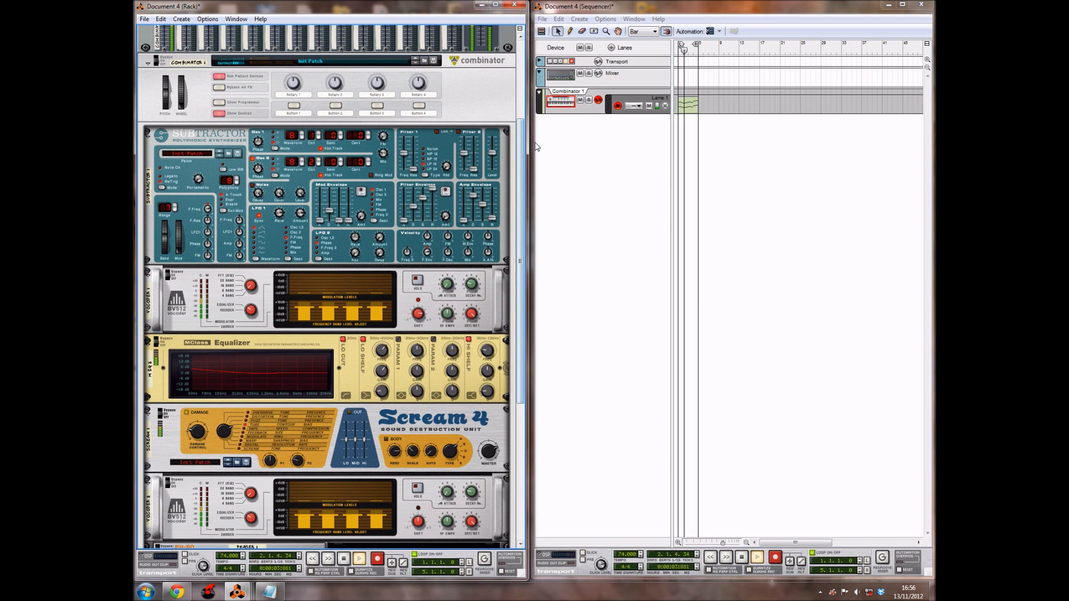
pyautogui.moveTo(520, 156); pyautogui.dragTo(513, 111)
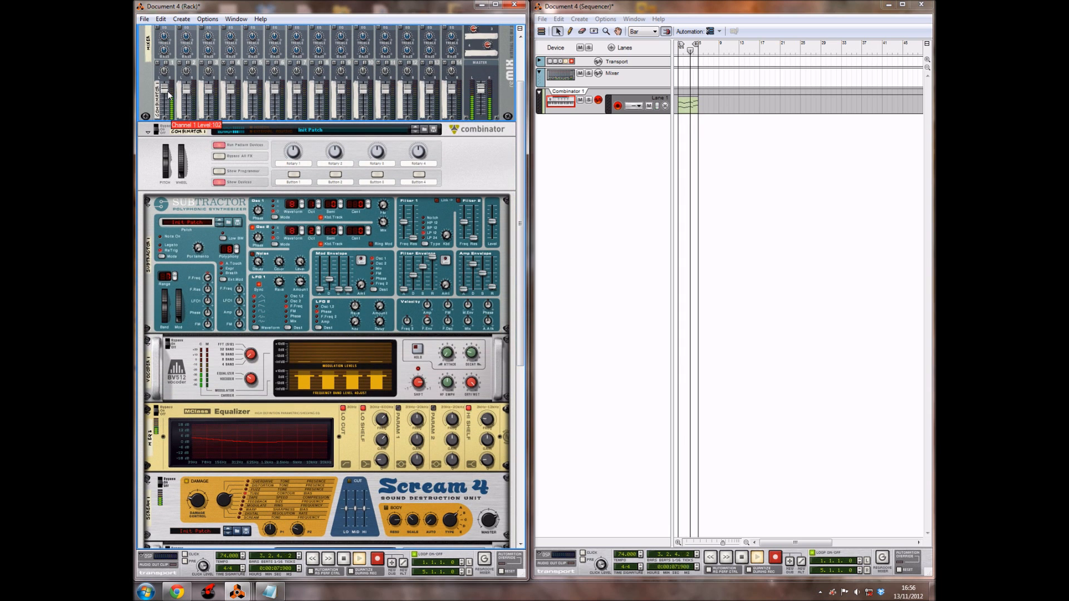
# Step: Open the Combinator track's clip to show its notes in the sequencer's note editor
pyautogui.doubleClick(686, 105)
pyautogui.click(686, 544)
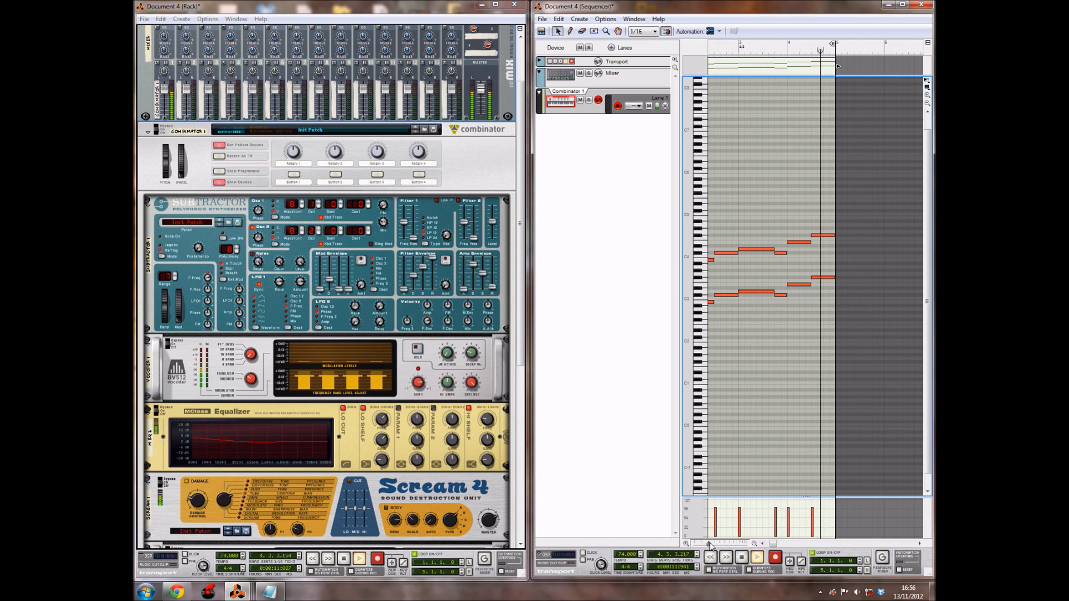